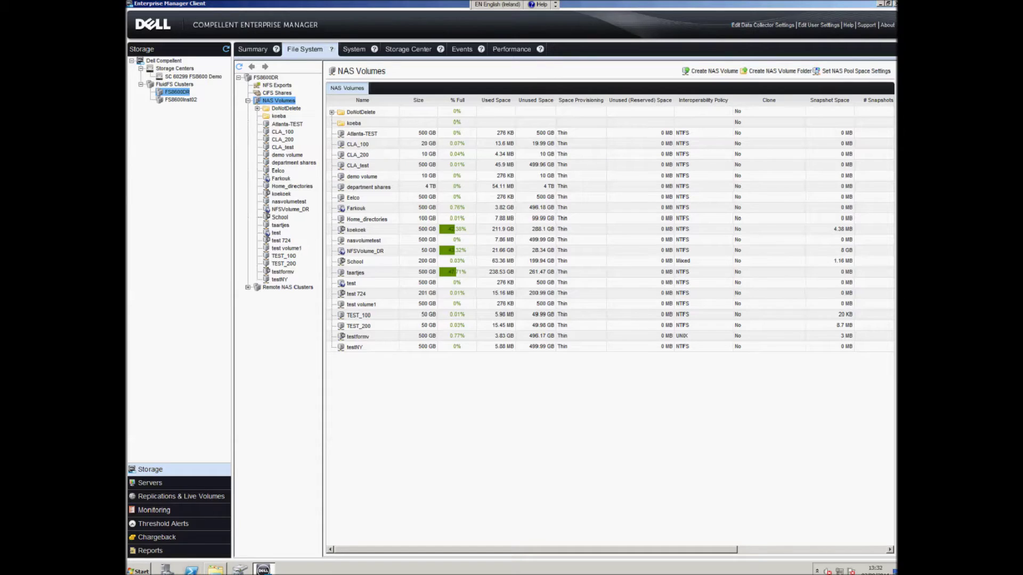
# Step: Show the CIFS shares of the CLA_test volume, then map CLA_share from 172.20.200.10 in Windows Explorer as network drive H:
pyautogui.click(283, 147)
pyautogui.click(378, 142)
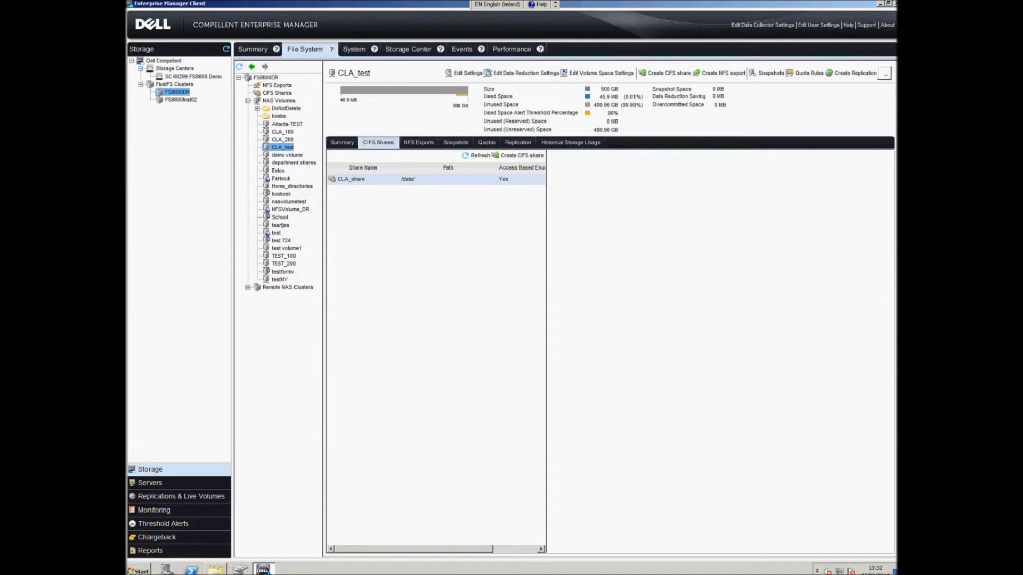
pyautogui.click(215, 569)
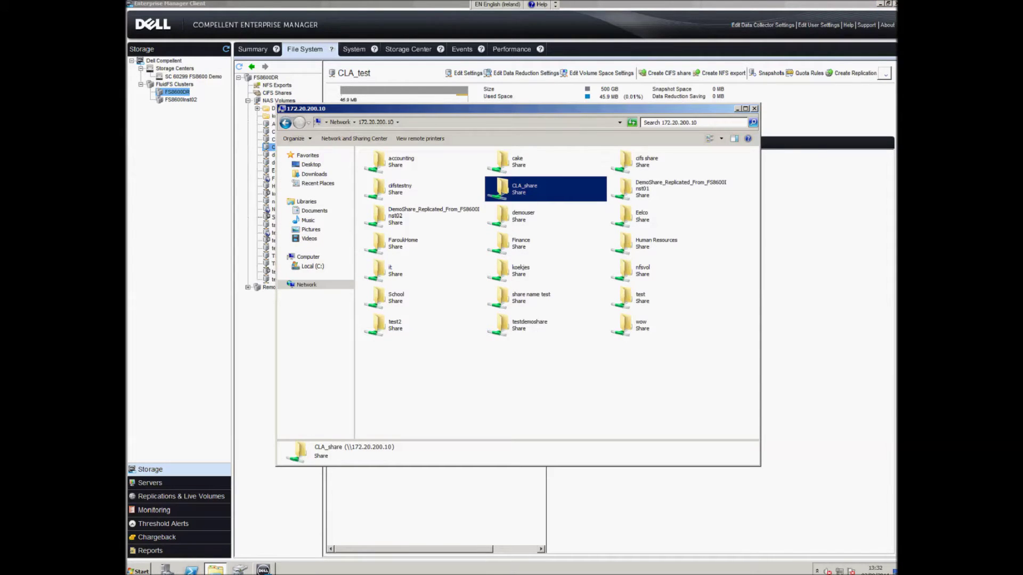
pyautogui.rightClick(511, 190)
pyautogui.click(538, 225)
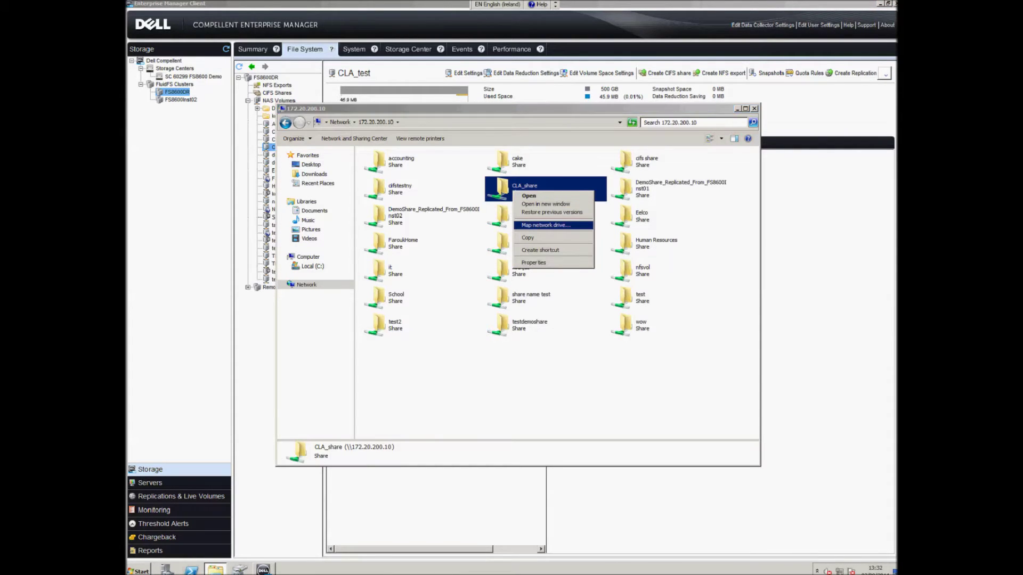
pyautogui.press('h')
pyautogui.press('Return')
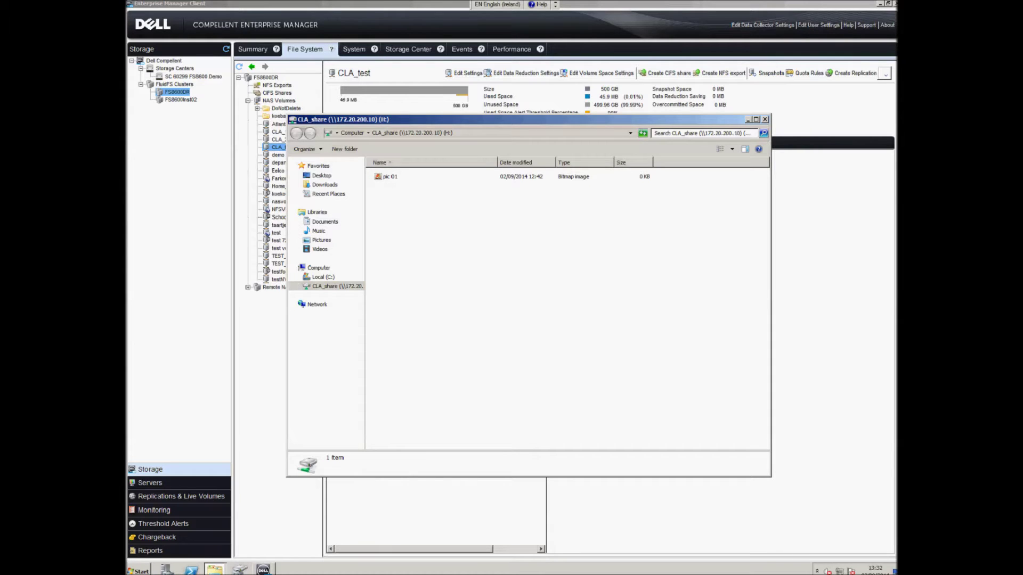
# Step: Switch back to Enterprise Manager and start creating a replication for CLA_test with FS8600Inst02 as the remote cluster
pyautogui.hotkey('alt', 'Tab')
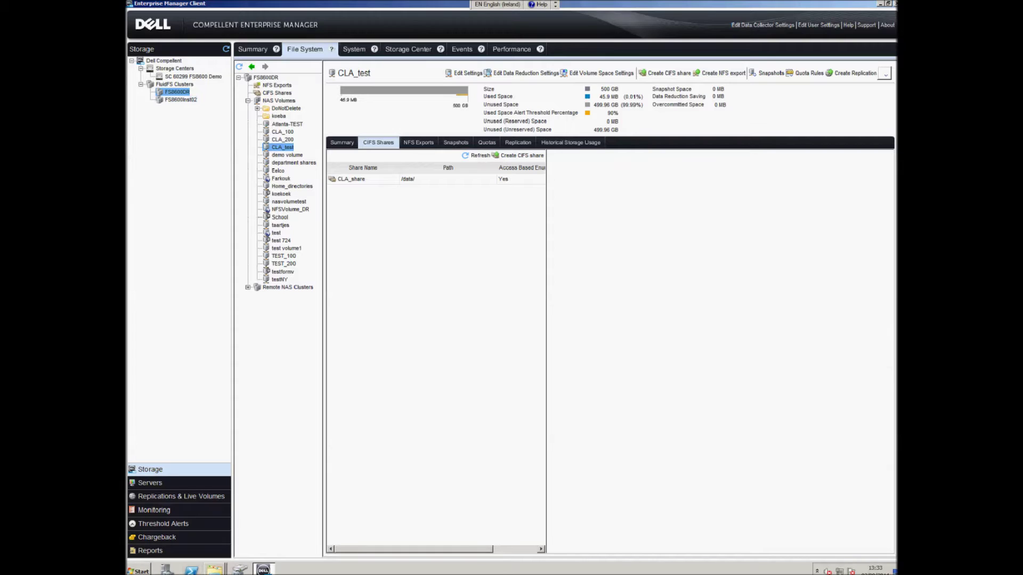
pyautogui.click(517, 143)
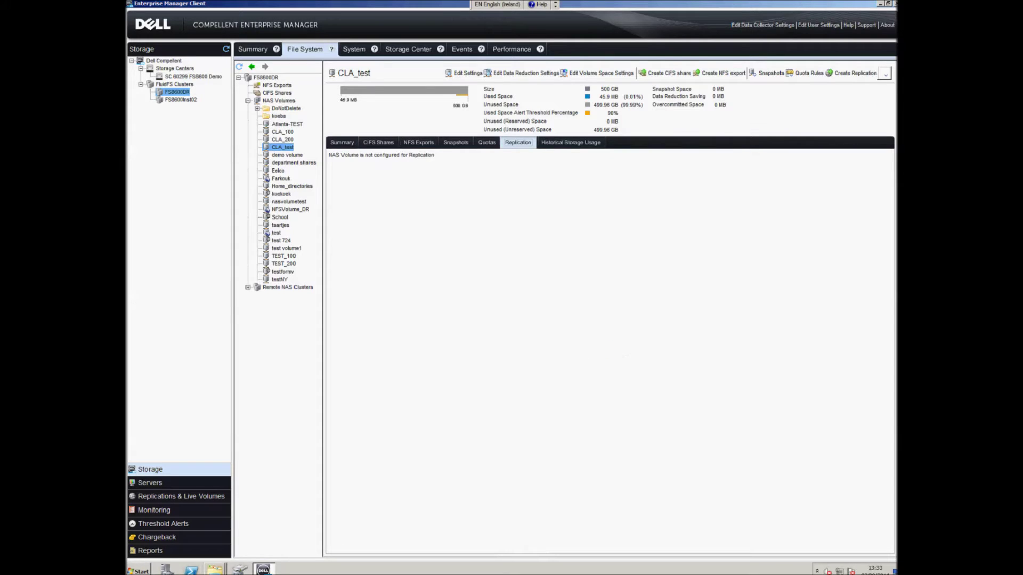
pyautogui.click(855, 73)
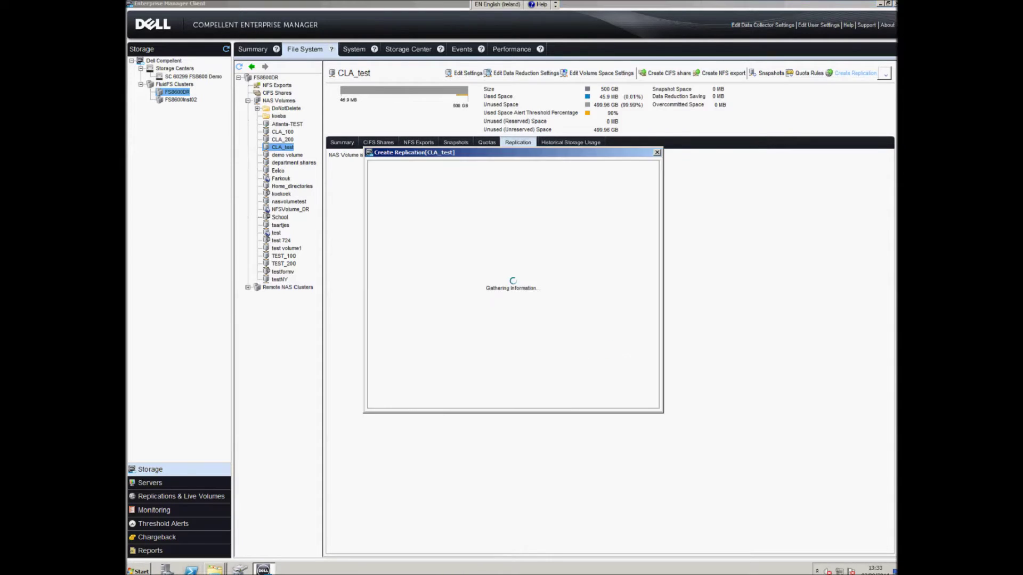
pyautogui.click(492, 170)
pyautogui.press('Down')
pyautogui.press('Down')
pyautogui.press('Return')
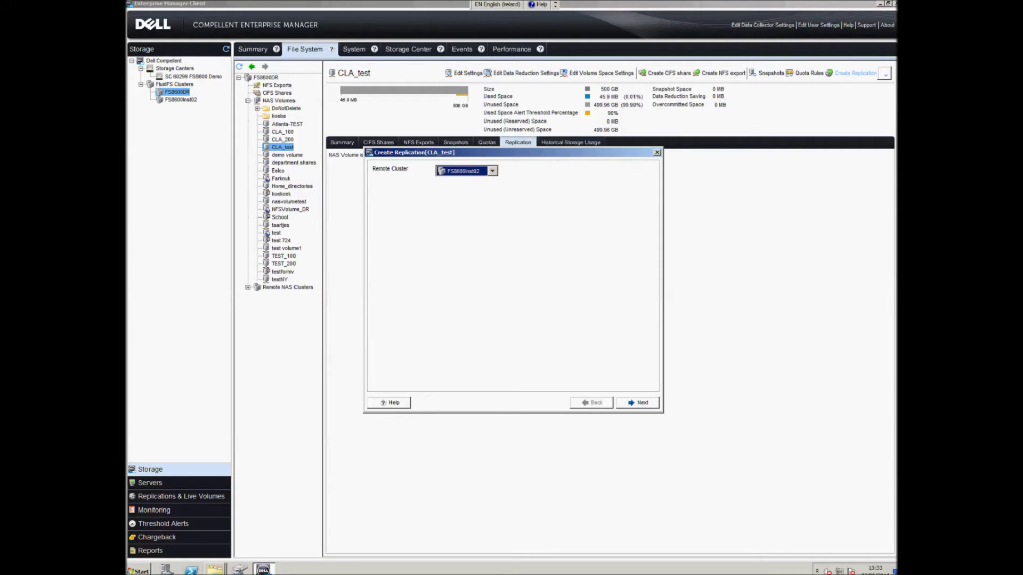
pyautogui.click(637, 402)
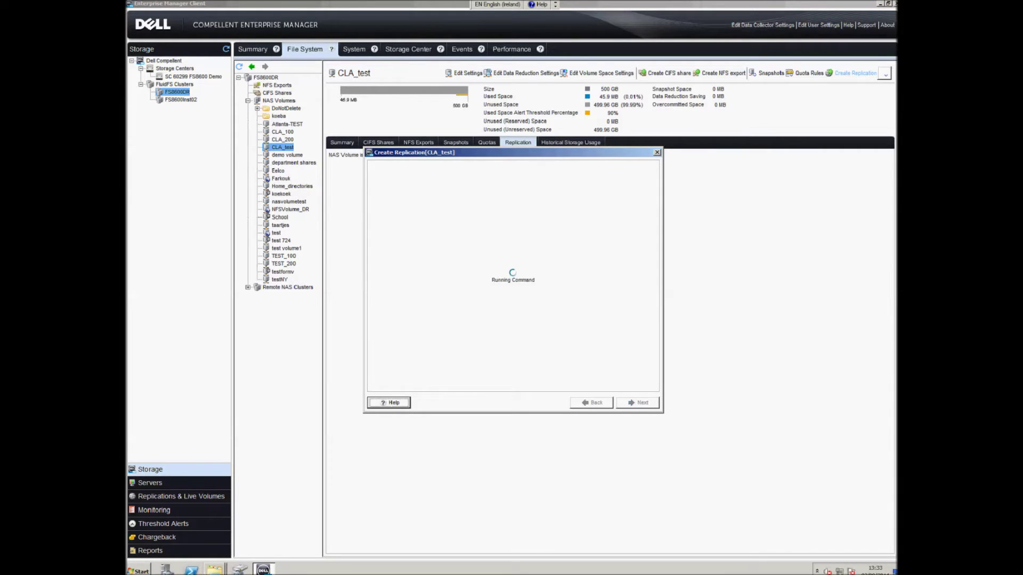
# Step: Create a 500 GB remote NAS volume named CLA_test and finish the replication with it as the target
pyautogui.click(595, 179)
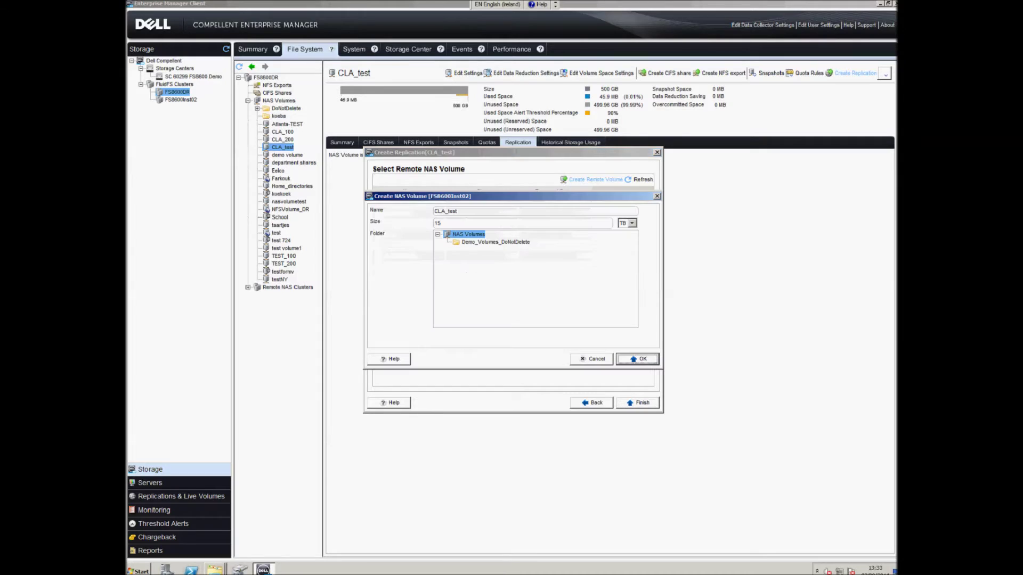
pyautogui.press('Tab')
pyautogui.write('500')
pyautogui.press('Tab')
pyautogui.press('Up')
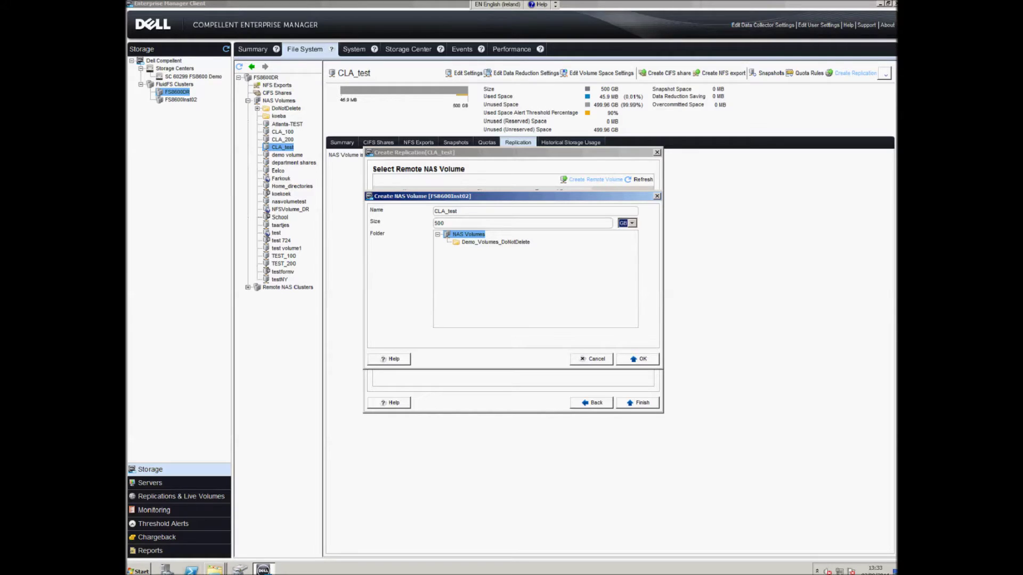
pyautogui.click(444, 223)
pyautogui.press('Return')
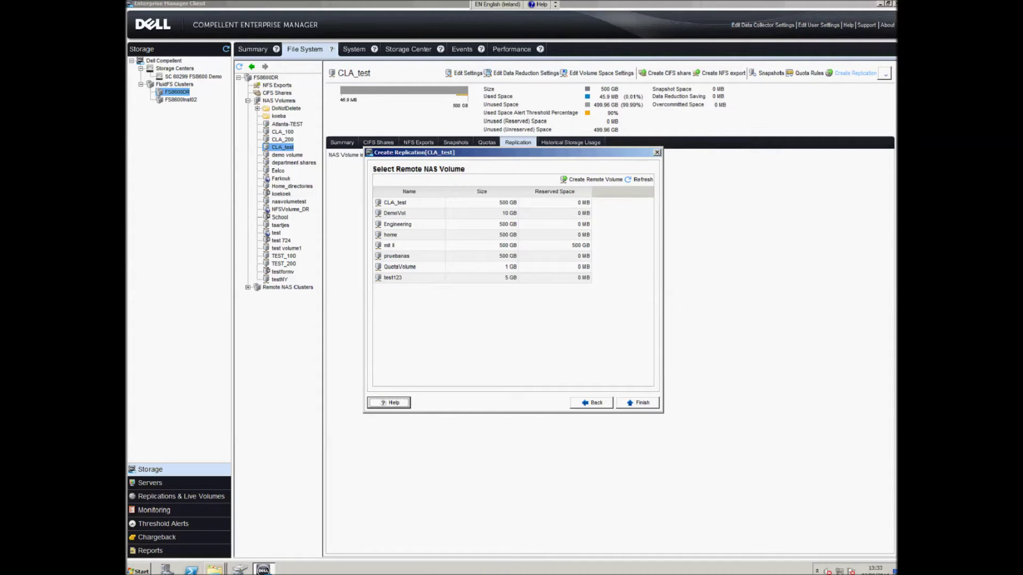
pyautogui.click(408, 203)
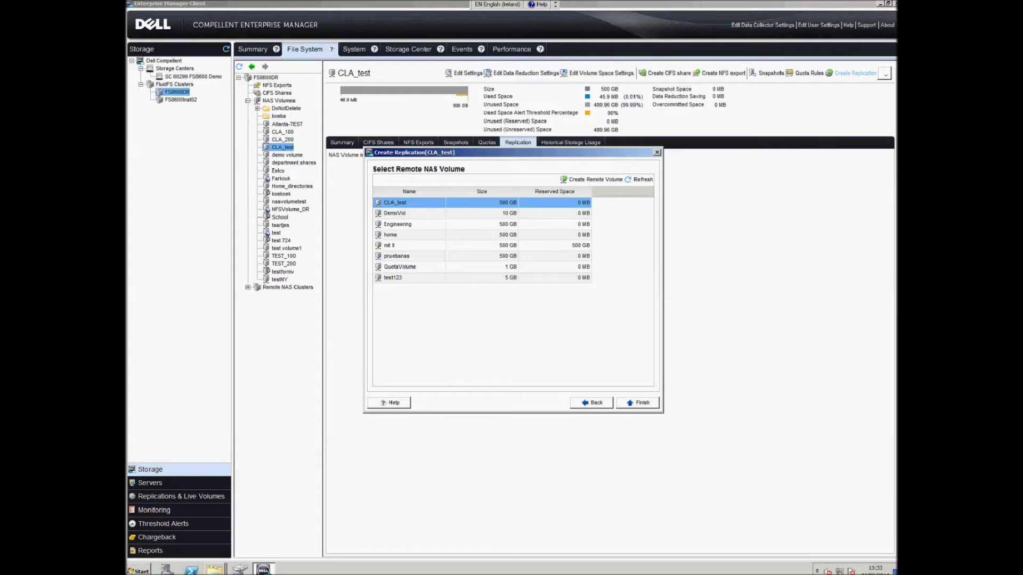
pyautogui.press('Return')
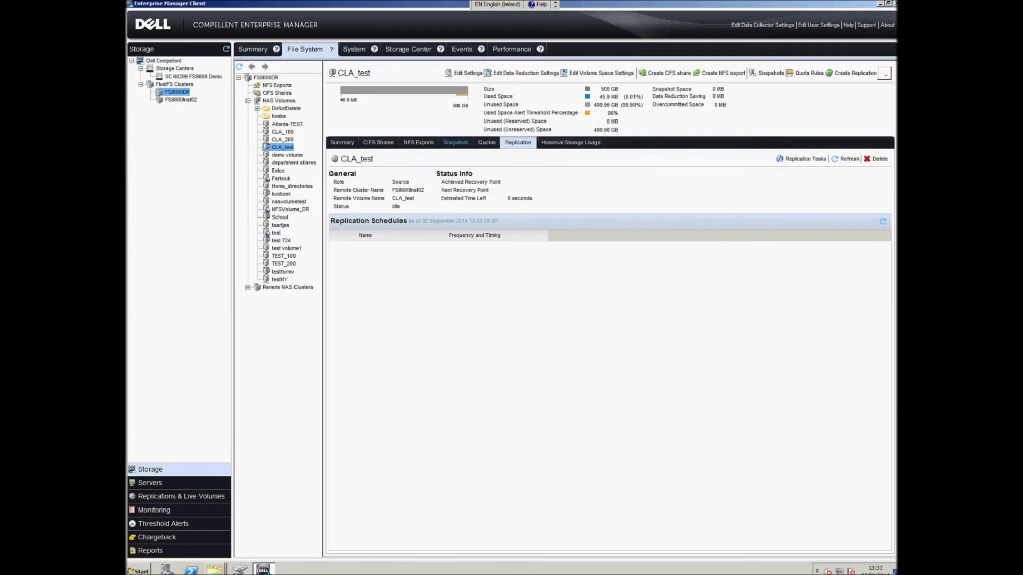
# Step: Create a snapshot of CLA_test named manual_01 with expiration enabled for 02-Sep-2014 at 04:33 PM
pyautogui.click(456, 142)
pyautogui.click(868, 171)
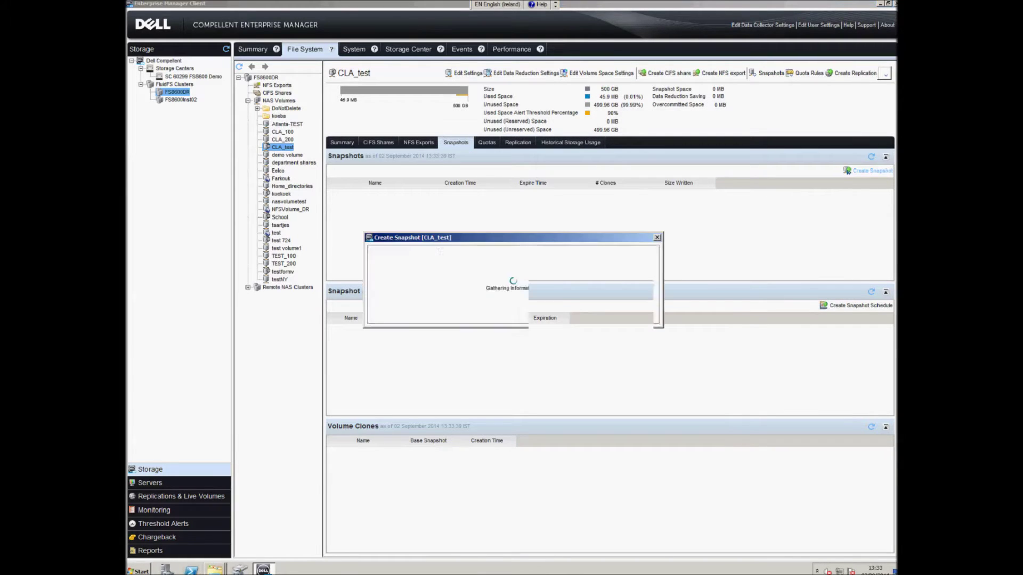
pyautogui.write('manual_01')
pyautogui.click(441, 269)
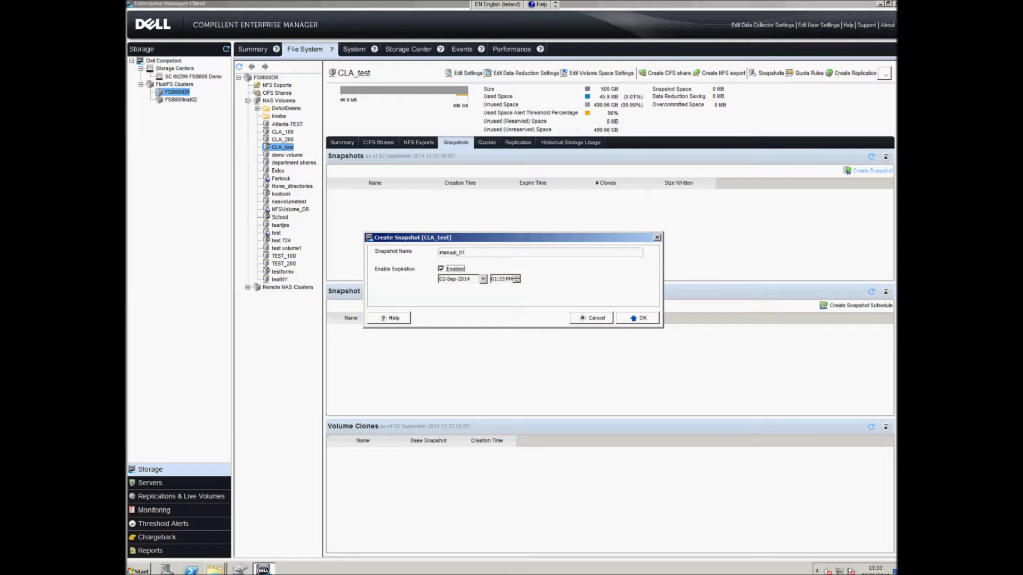
pyautogui.tripleClick(516, 277)
pyautogui.press('Return')
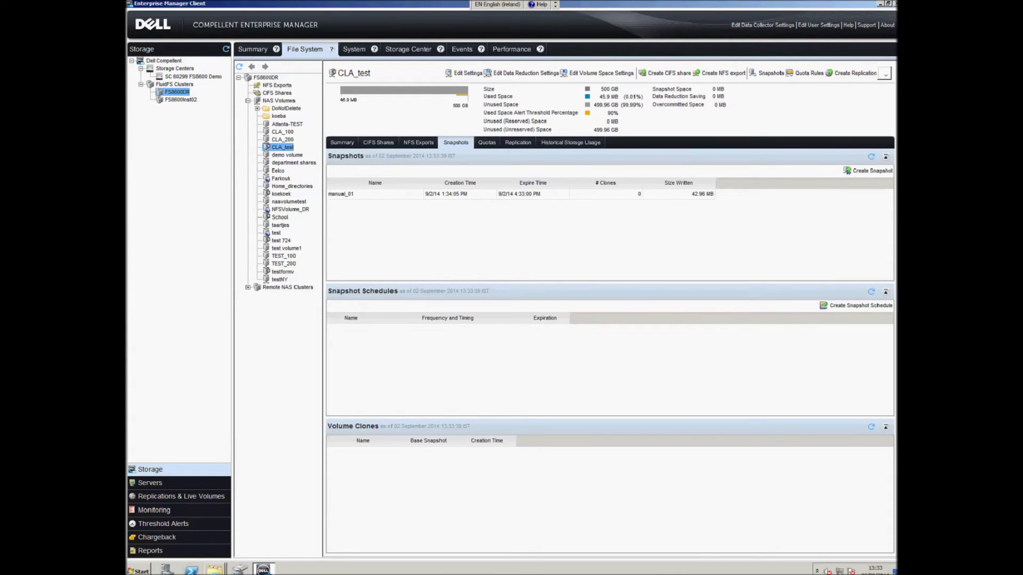
# Step: Start replicating the CLA_test volume manually from its replication tasks and confirm
pyautogui.click(517, 143)
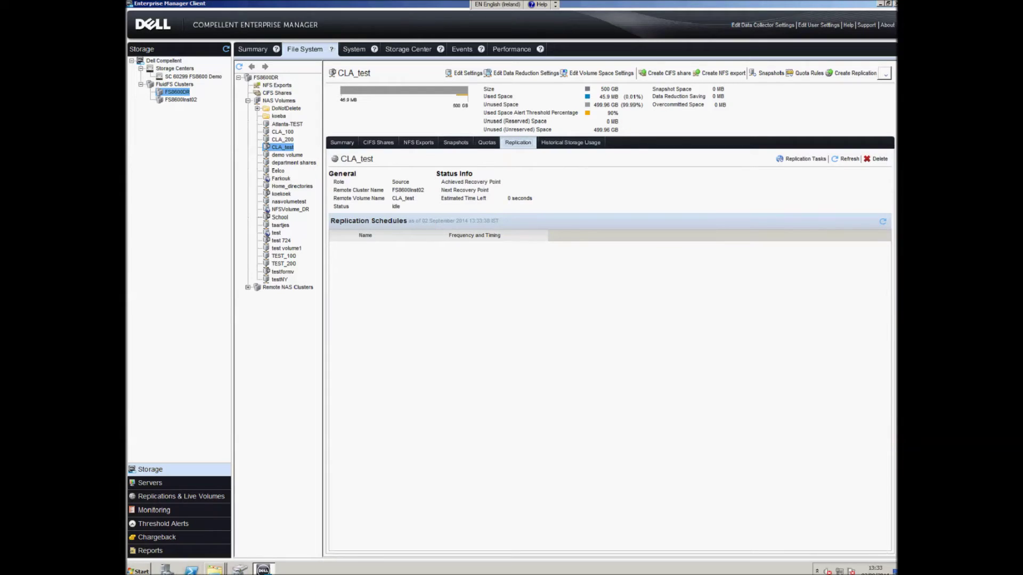
pyautogui.click(804, 158)
pyautogui.click(823, 211)
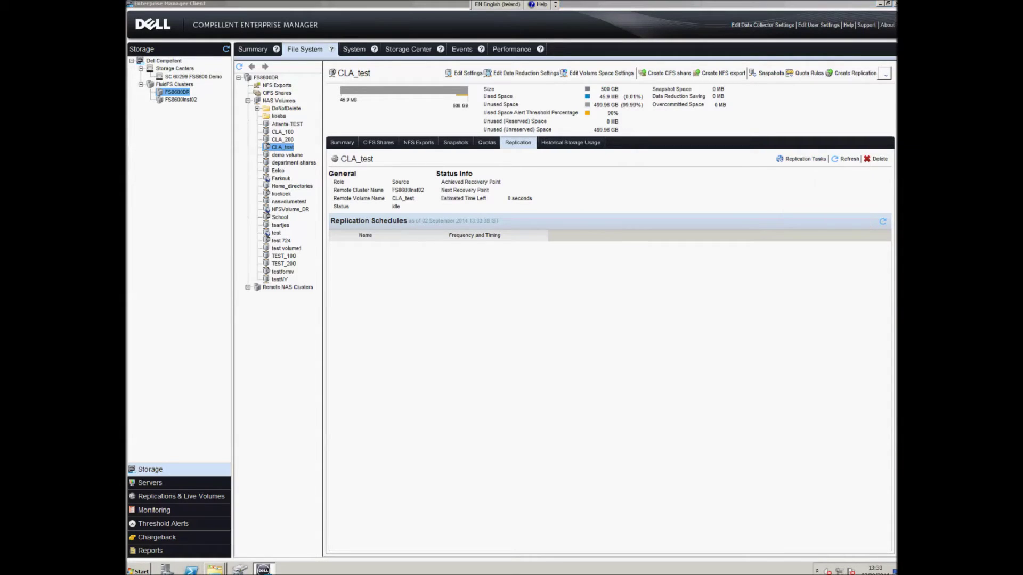
pyautogui.press('Return')
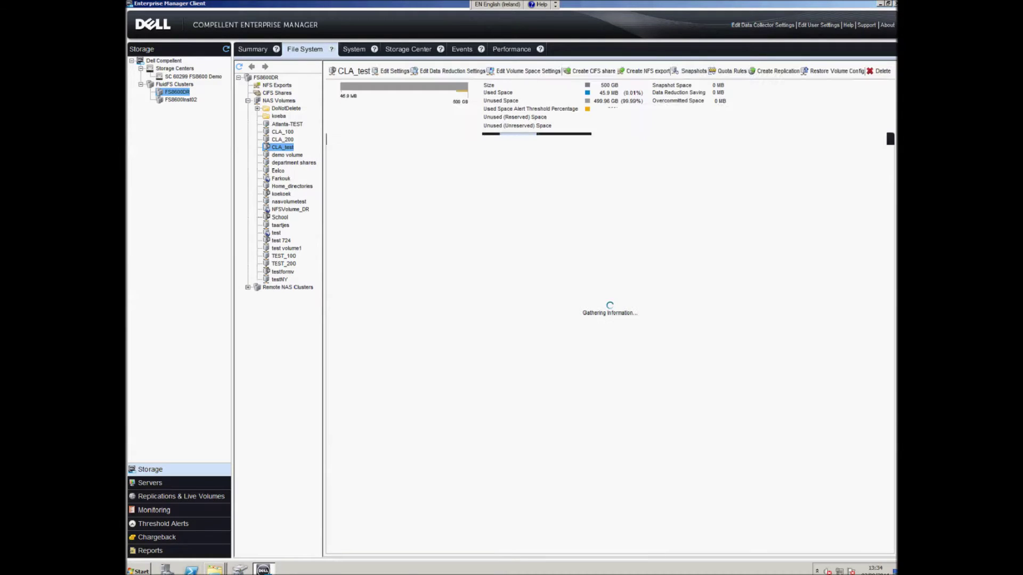
# Step: Examine the snapshot list and replication status of CLA_test on the source cluster
pyautogui.click(456, 142)
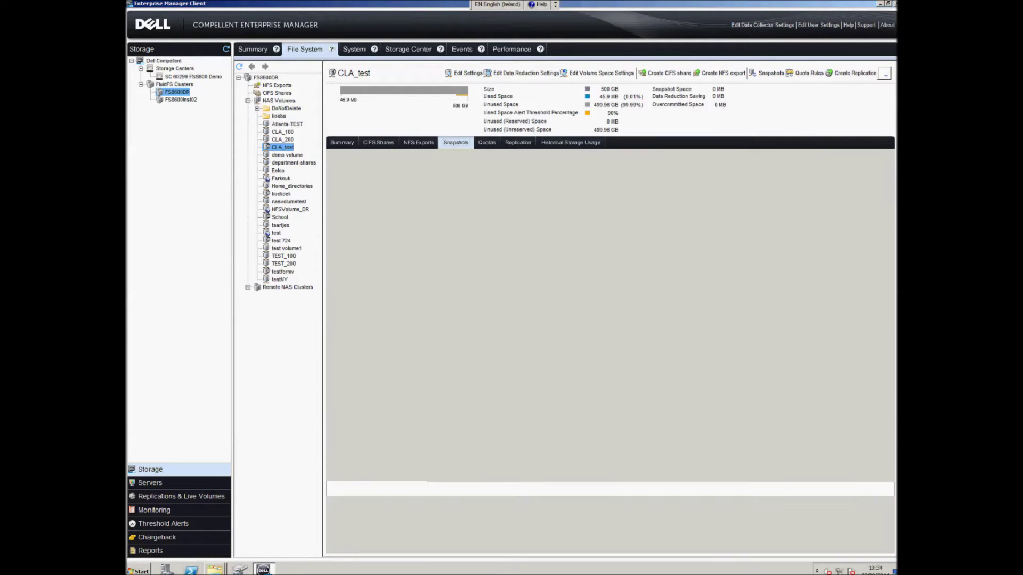
pyautogui.click(362, 205)
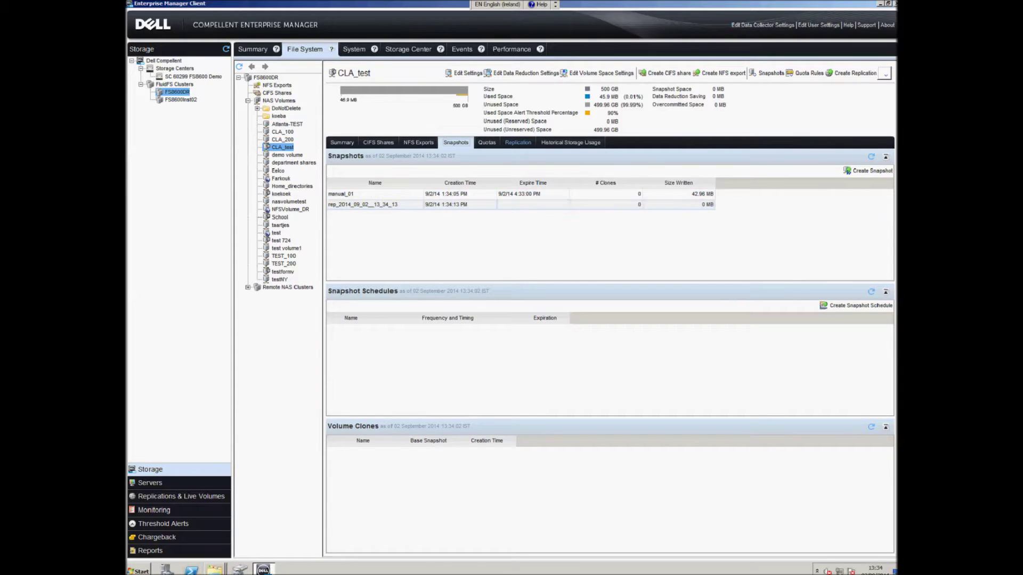
pyautogui.click(518, 142)
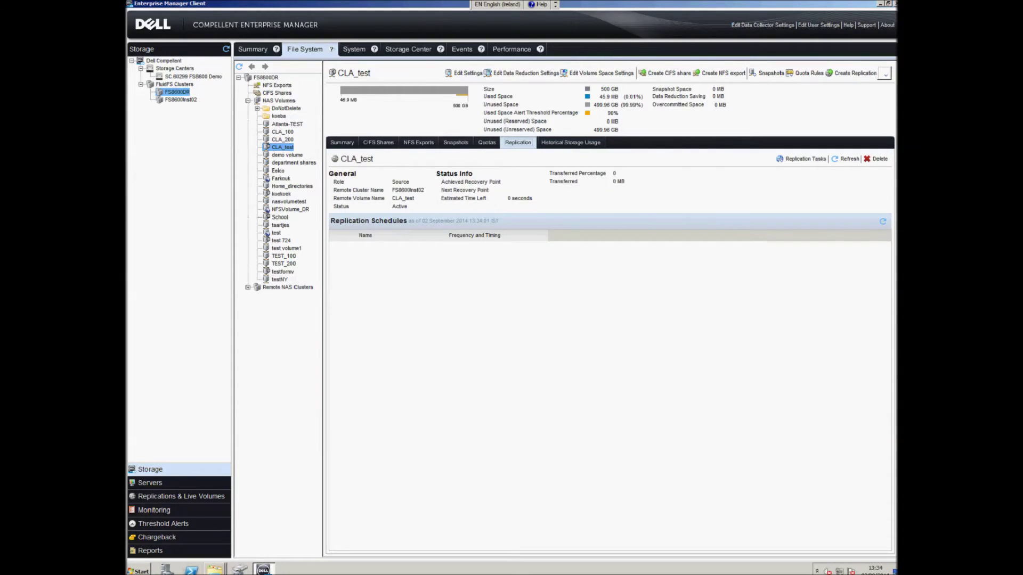
# Step: Examine the snapshots, CIFS shares and replication status of CLA_test on the destination cluster FS8600Inst02
pyautogui.click(180, 99)
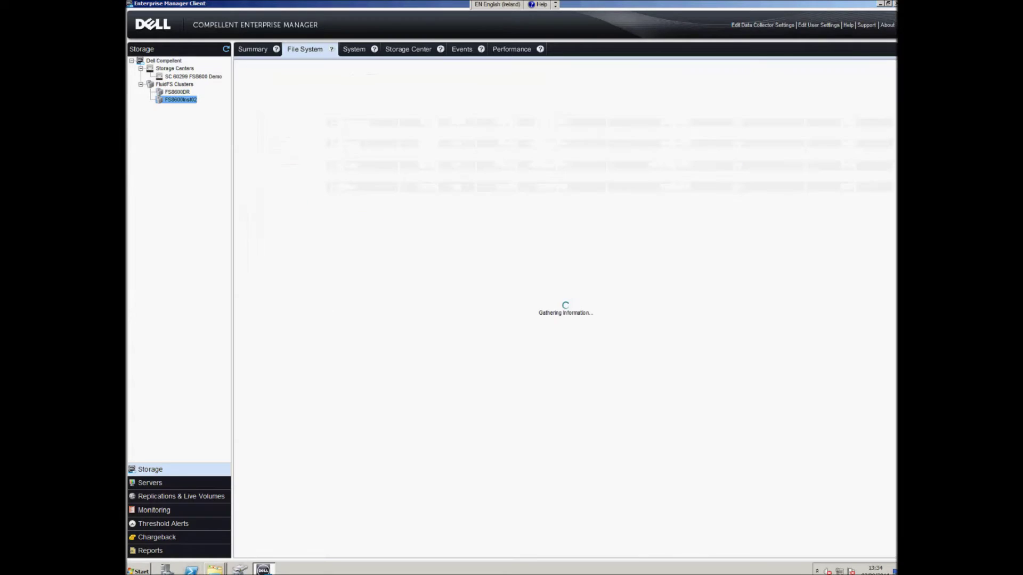
pyautogui.click(282, 116)
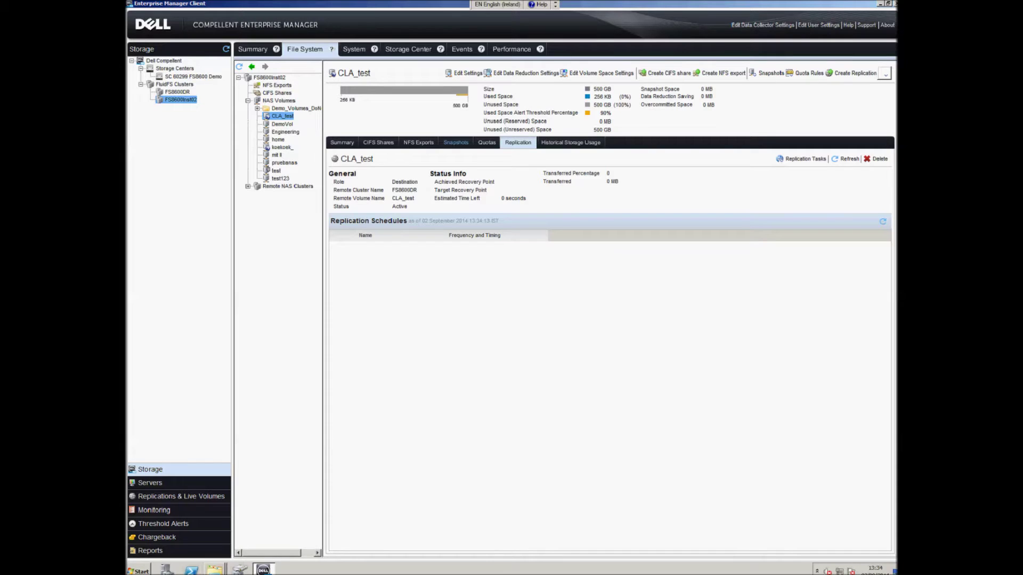
pyautogui.click(455, 142)
pyautogui.click(379, 142)
pyautogui.click(518, 143)
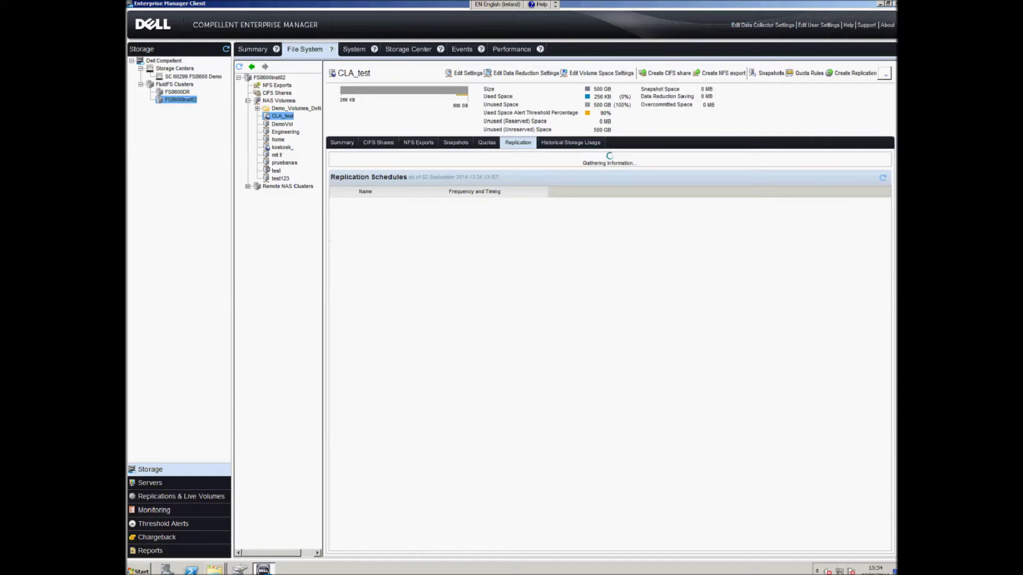
# Step: Look up the virtual IPv4 addresses of the client network on the FS8600Inst02 cluster
pyautogui.click(354, 49)
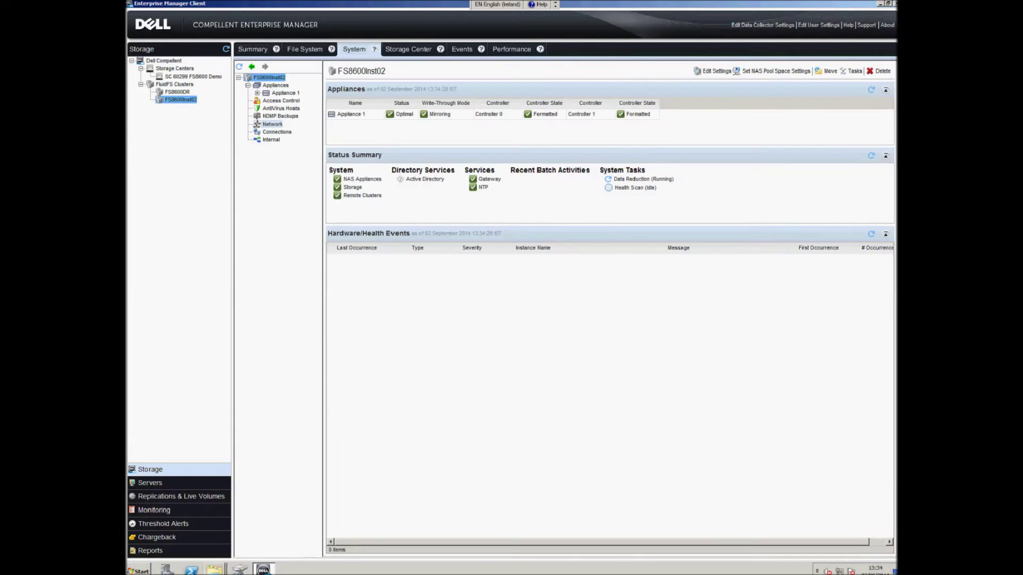
pyautogui.click(272, 124)
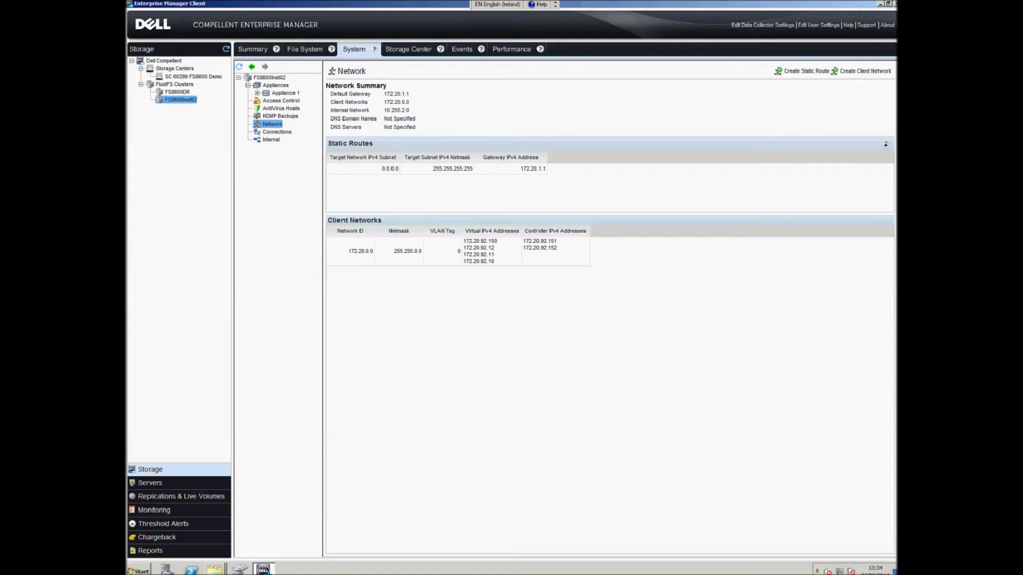
pyautogui.click(458, 251)
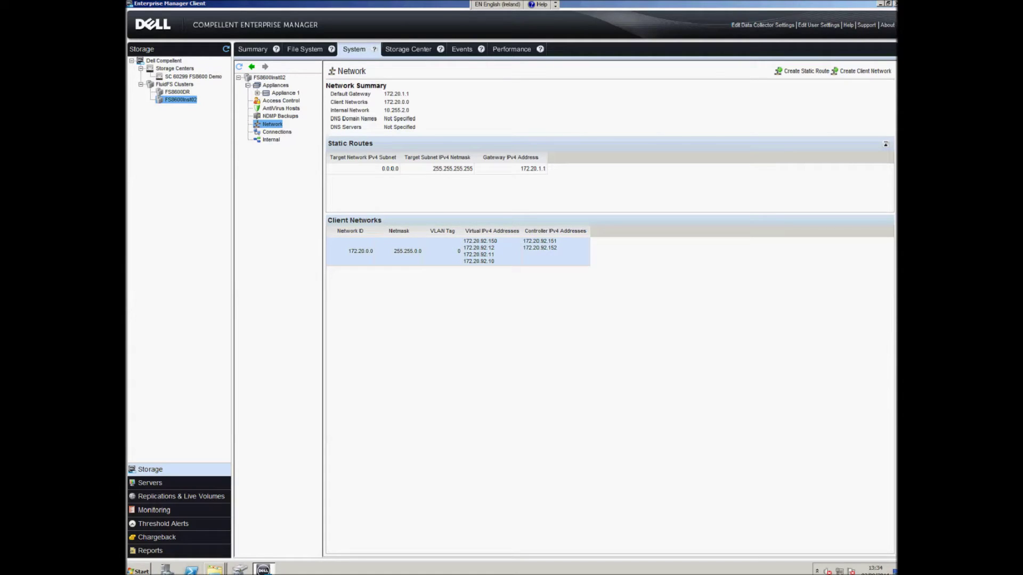
# Step: Switch to the 172.20.200.10 Explorer window and browse to the destination cluster at \\172.20.92.150
pyautogui.click(215, 570)
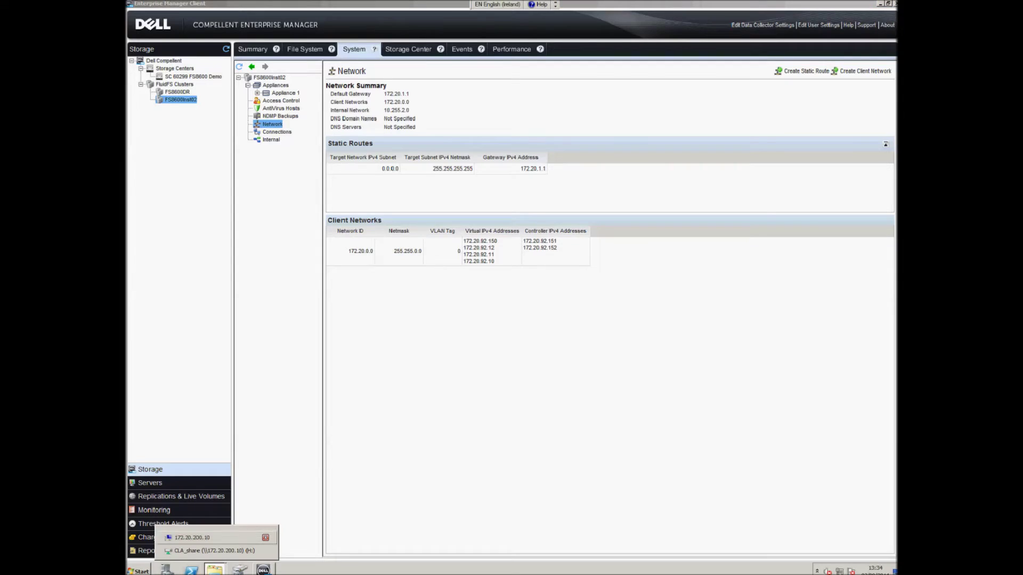
pyautogui.click(191, 537)
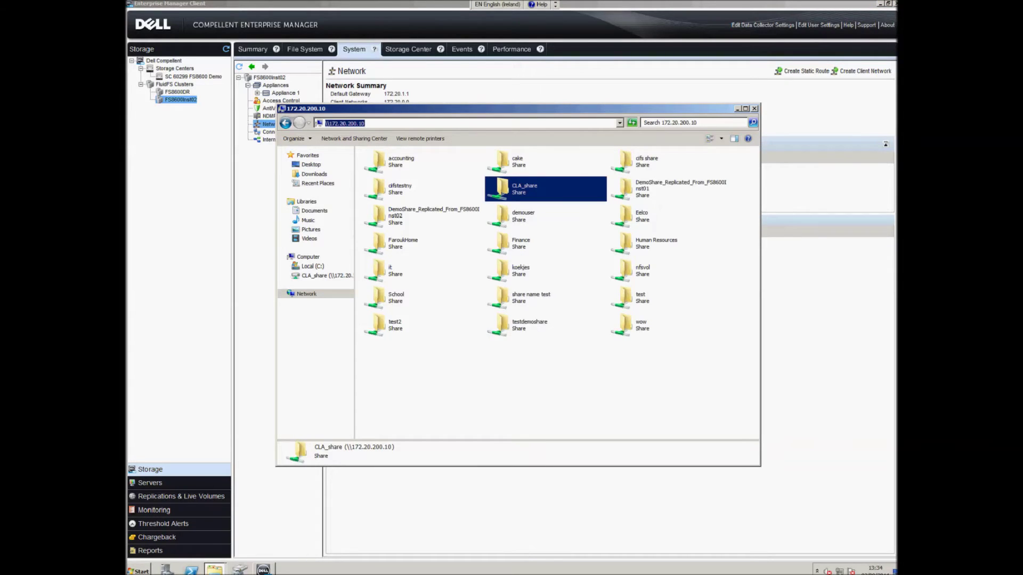
pyautogui.click(356, 123)
pyautogui.press('BackSpace')
pyautogui.press('BackSpace')
pyautogui.press('BackSpace')
pyautogui.write('92')
pyautogui.moveTo(480, 108); pyautogui.dragTo(511, 371)
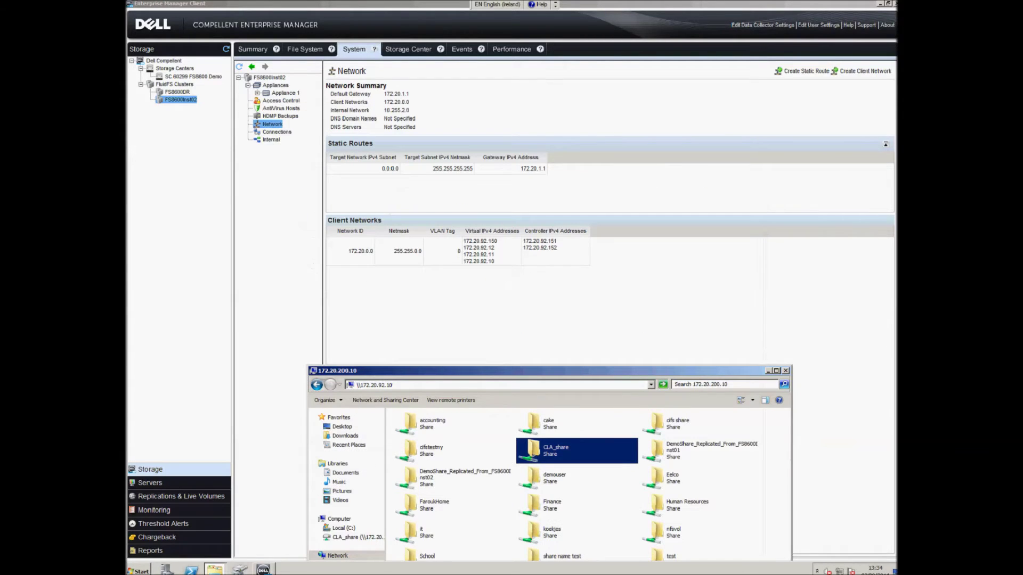
pyautogui.write('50\\')
pyautogui.press('Return')
# Step: Sign in to 172.20.92.150 with the account user name and password, and move the share window up into view
pyautogui.write('dem')
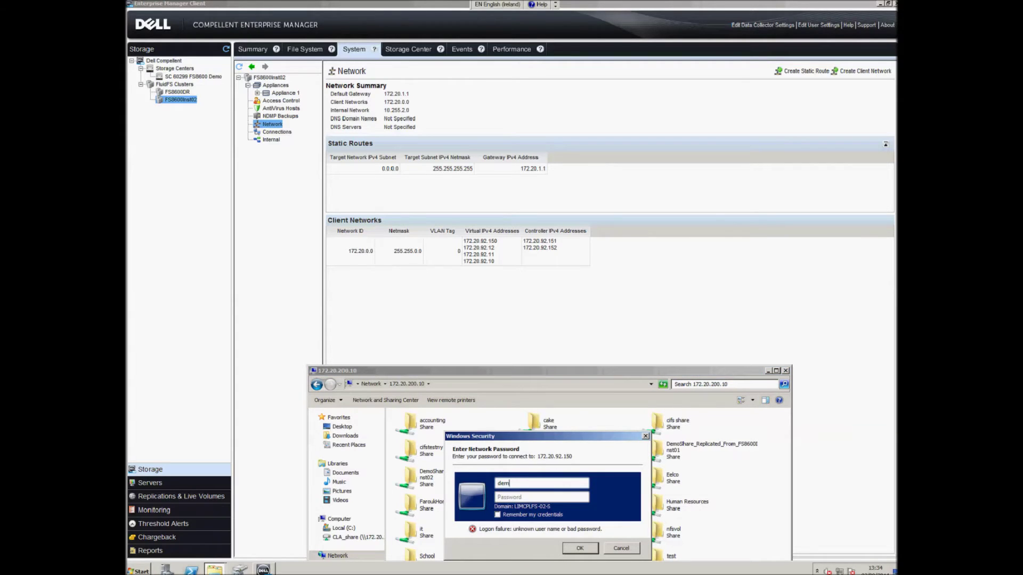
pyautogui.write('ouse**********')
pyautogui.press('Return')
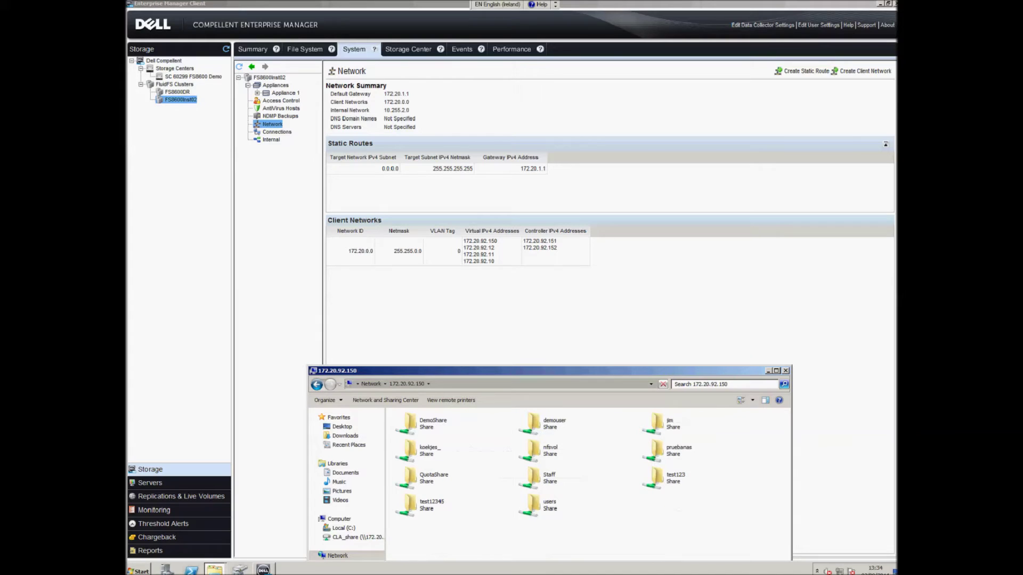
pyautogui.moveTo(549, 371); pyautogui.dragTo(548, 302)
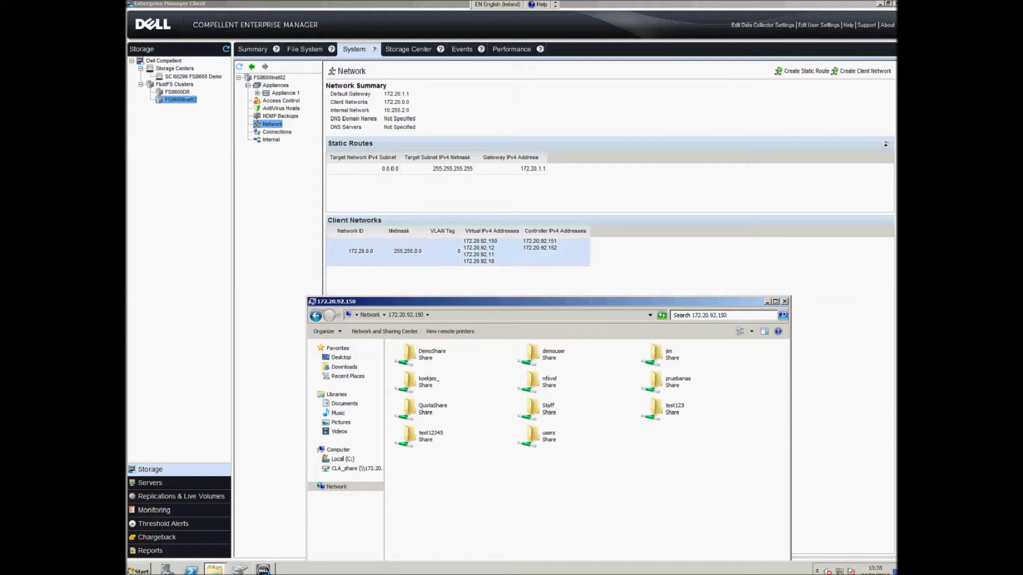
# Step: Refresh the replication status of CLA_test on FS8600Inst02 and compare its snapshots with those on FS8600DR
pyautogui.click(308, 49)
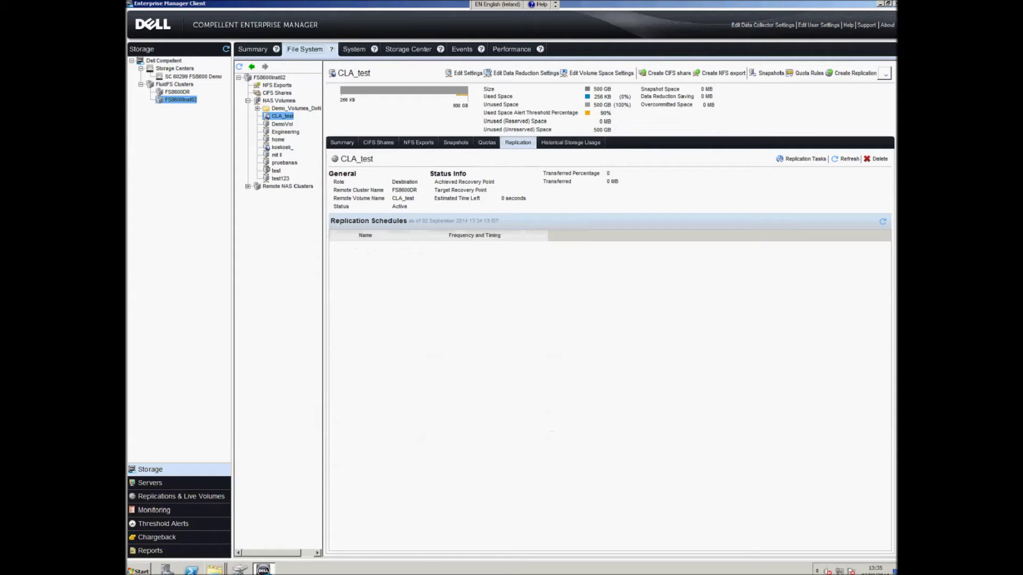
pyautogui.click(848, 159)
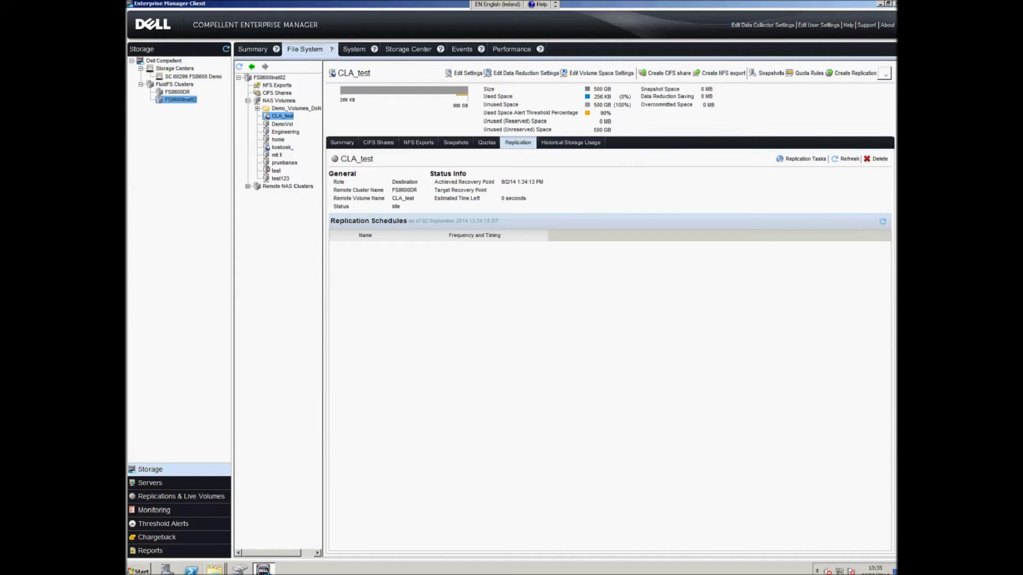
pyautogui.click(456, 142)
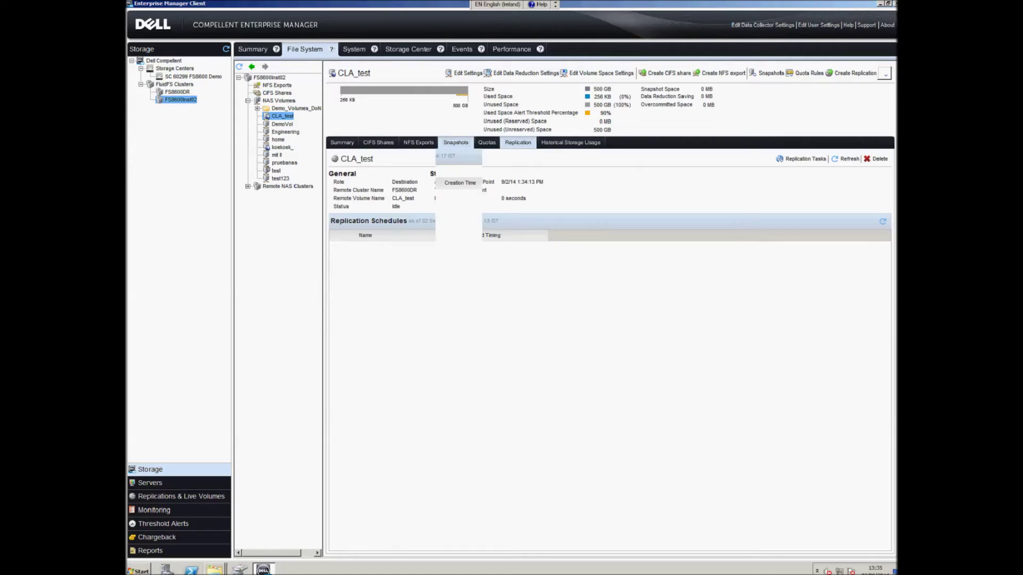
pyautogui.click(282, 123)
pyautogui.click(282, 116)
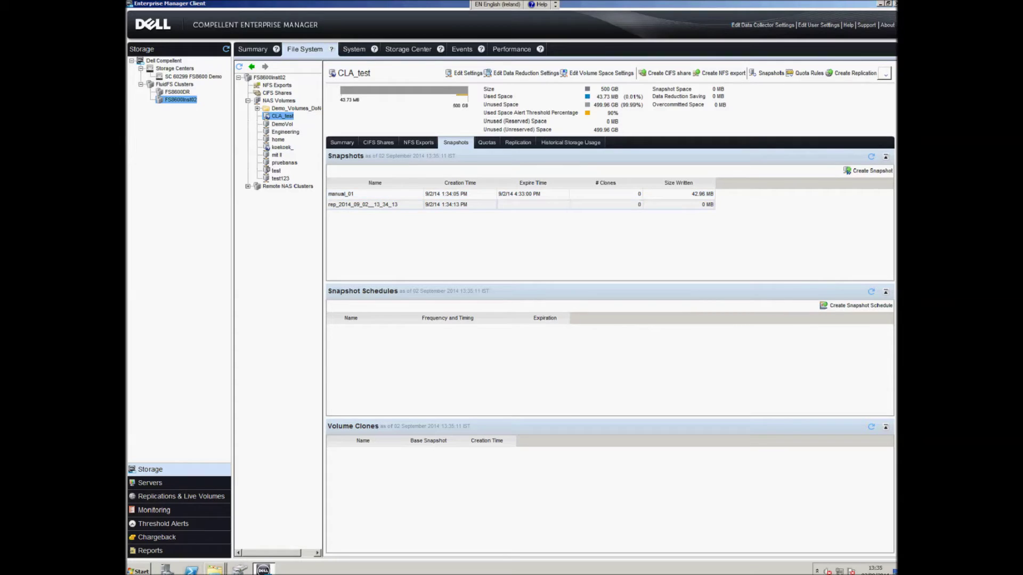
pyautogui.click(177, 91)
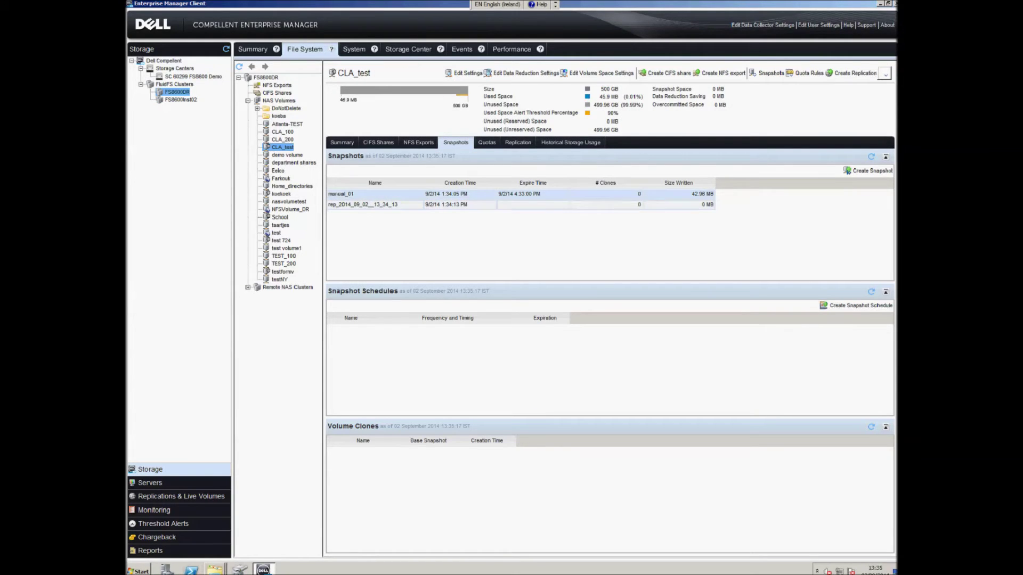
pyautogui.click(180, 100)
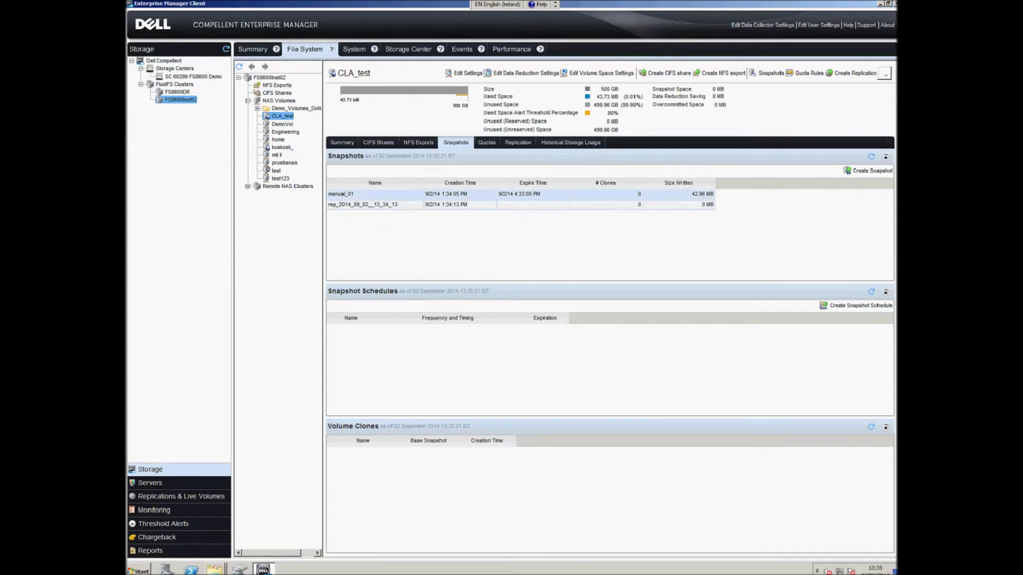
# Step: From FS8600DR, promote the destination of CLA_test's replication and delete the replication to FS8600Inst02
pyautogui.click(177, 92)
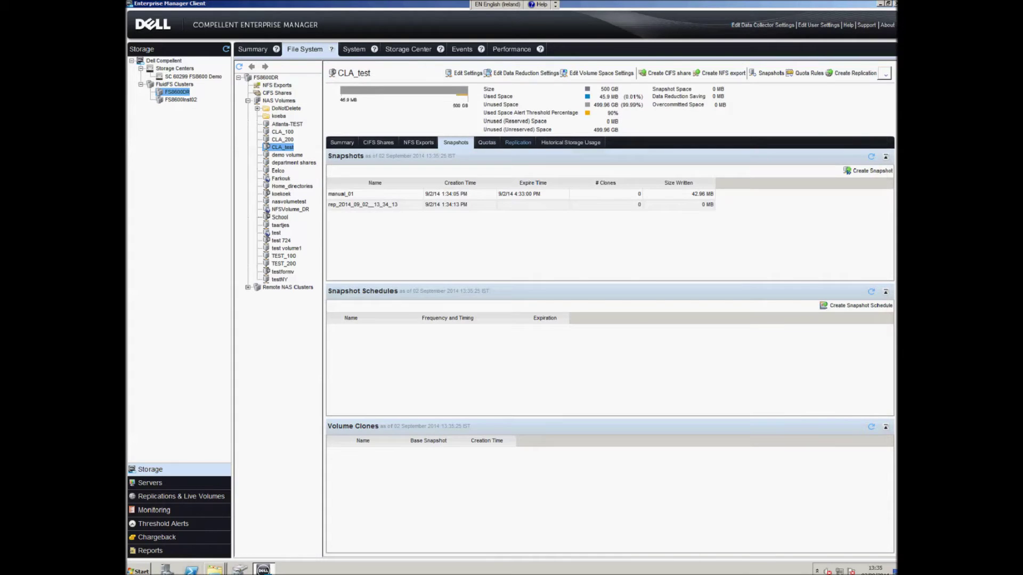
pyautogui.click(517, 142)
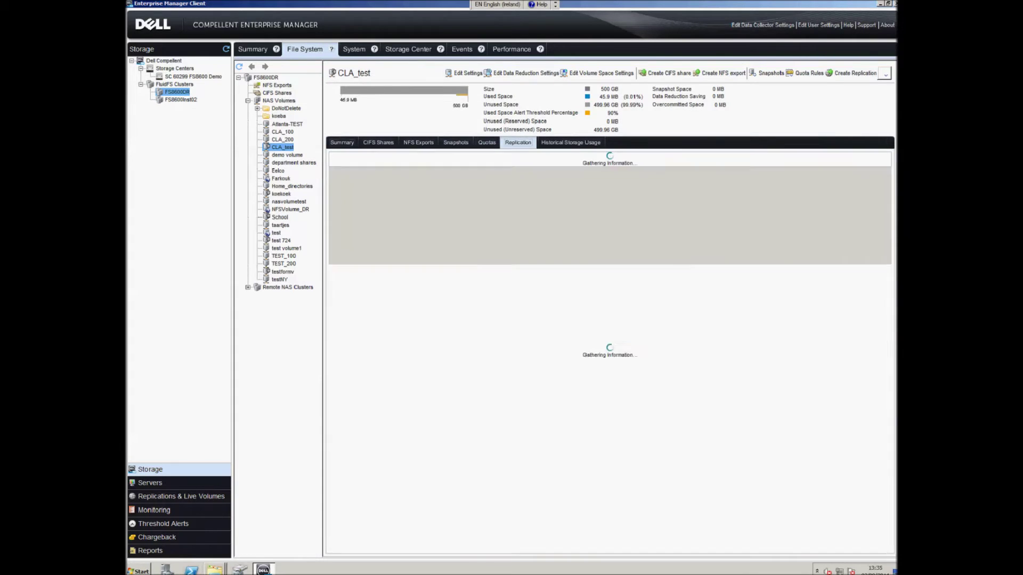
pyautogui.click(805, 158)
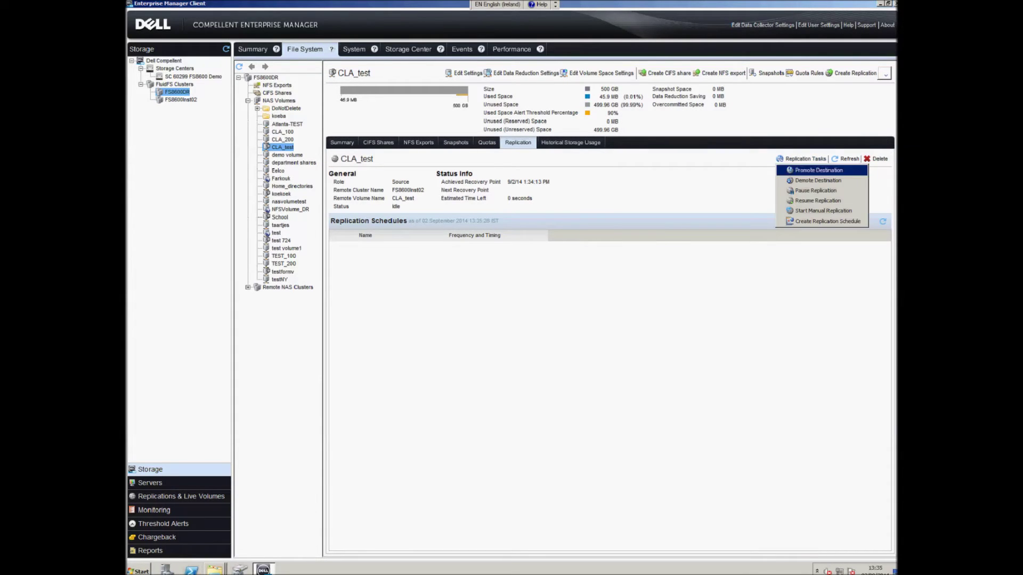
pyautogui.click(805, 170)
pyautogui.press('Return')
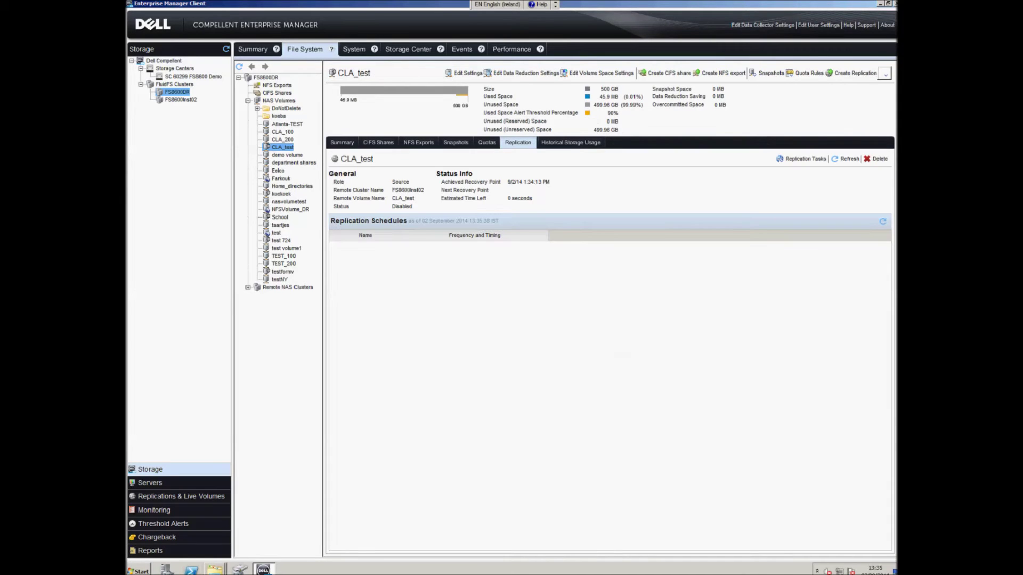
pyautogui.click(877, 159)
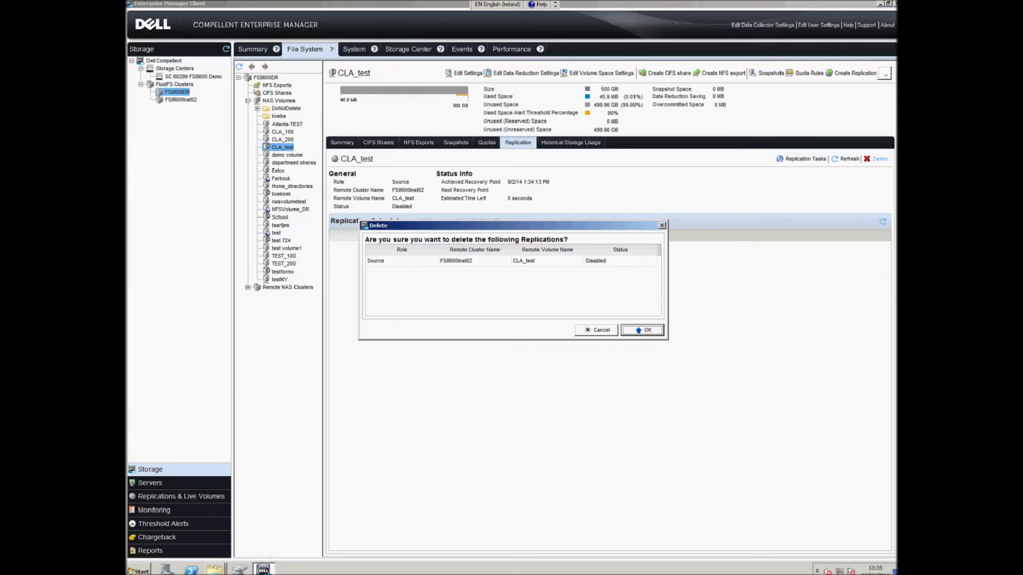
pyautogui.press('Return')
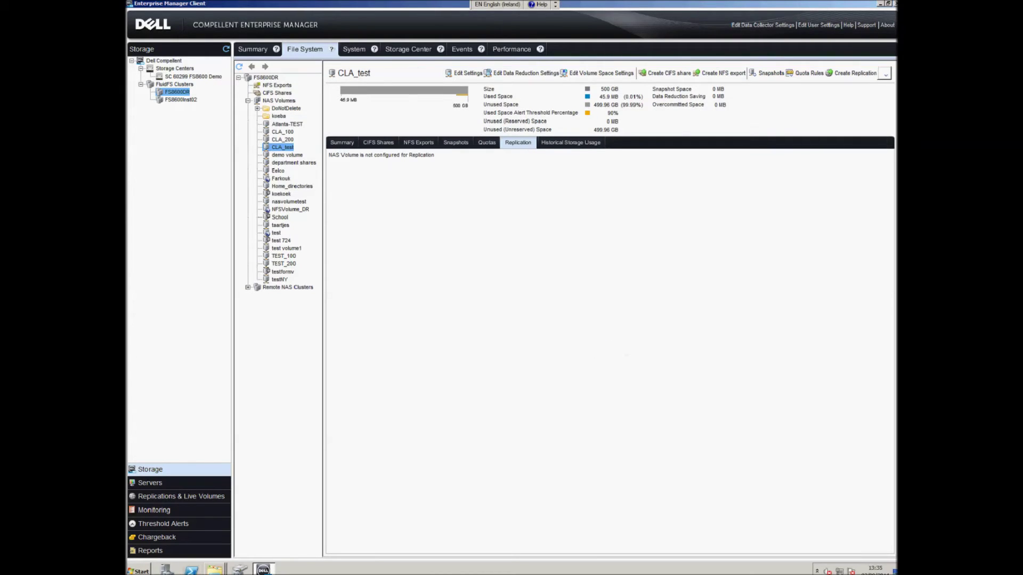
# Step: Restore the CLA_test volume configuration on FS8600Inst02, including CIFS shares, NFS exports, snapshot scheduling and quota rules
pyautogui.click(181, 100)
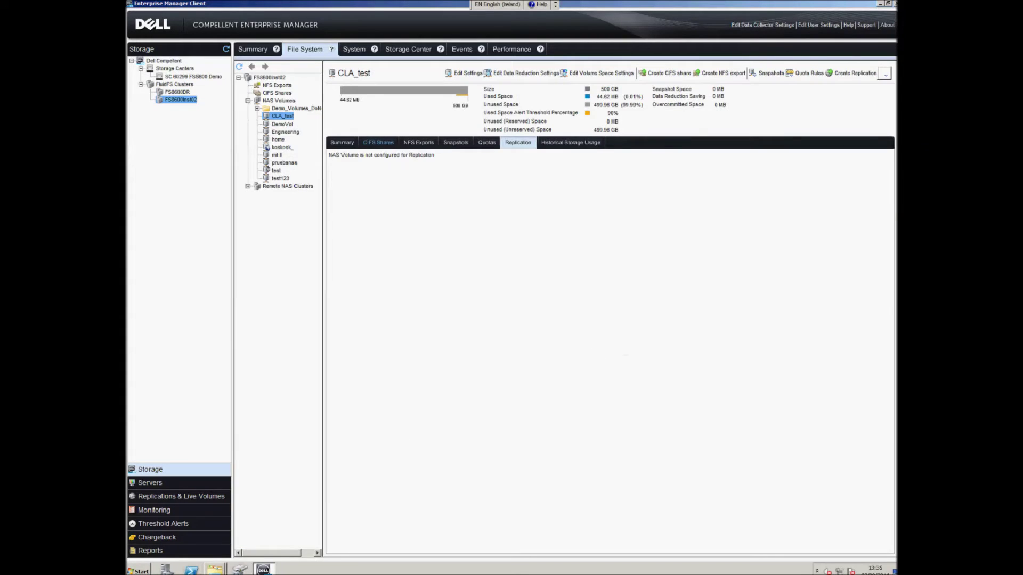
pyautogui.click(378, 143)
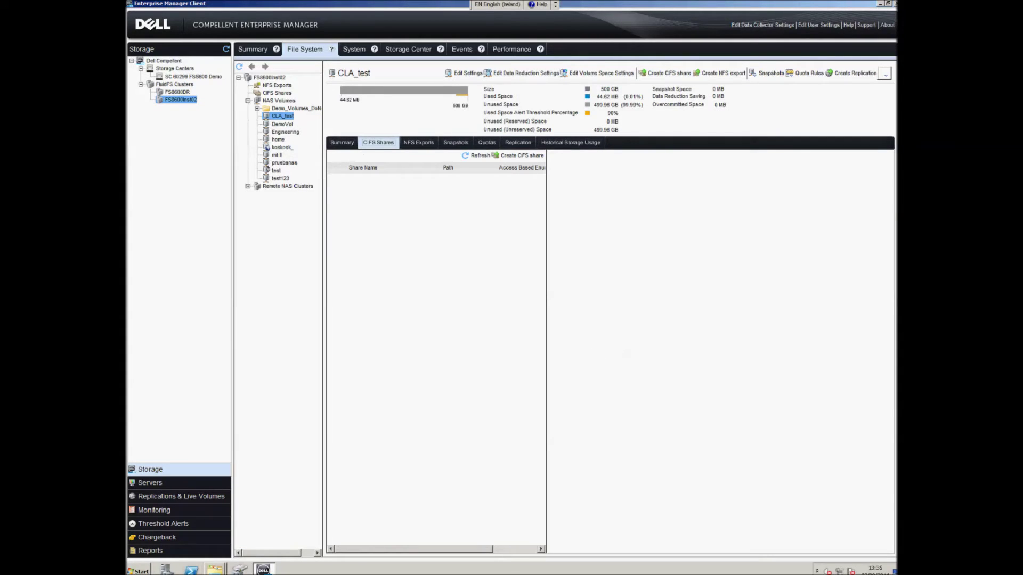
pyautogui.rightClick(282, 116)
pyautogui.click(326, 213)
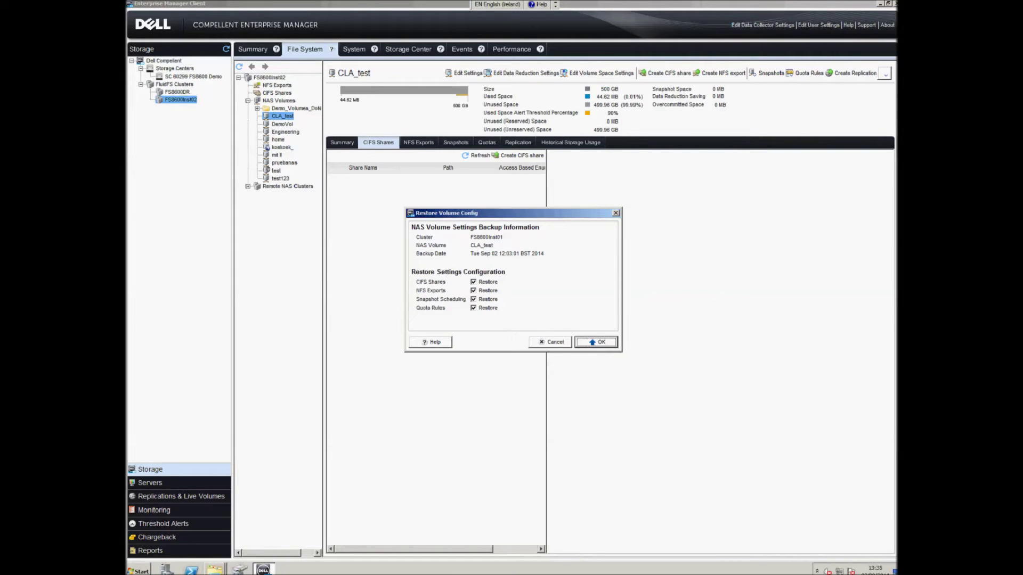
pyautogui.press('Return')
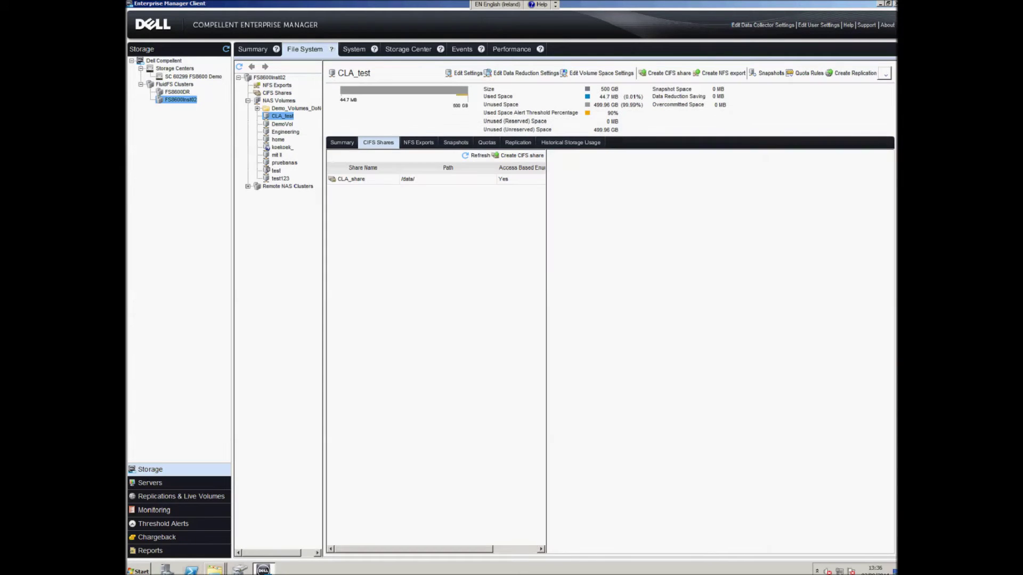
pyautogui.click(362, 179)
# Step: Switch to the 172.20.92.150 Explorer window and map its CLA_share share as network drive I:
pyautogui.click(214, 569)
pyautogui.click(192, 537)
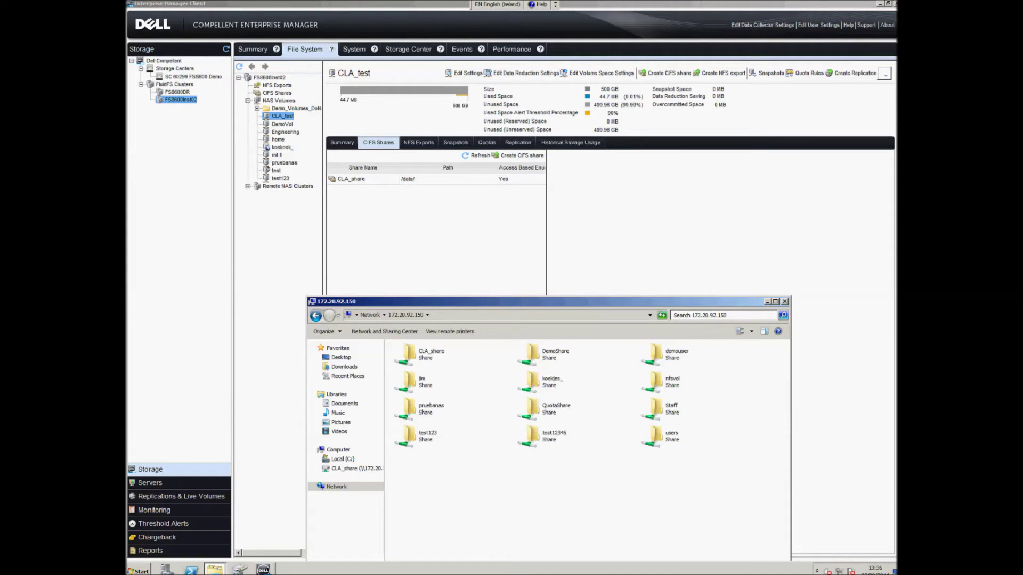
pyautogui.rightClick(427, 353)
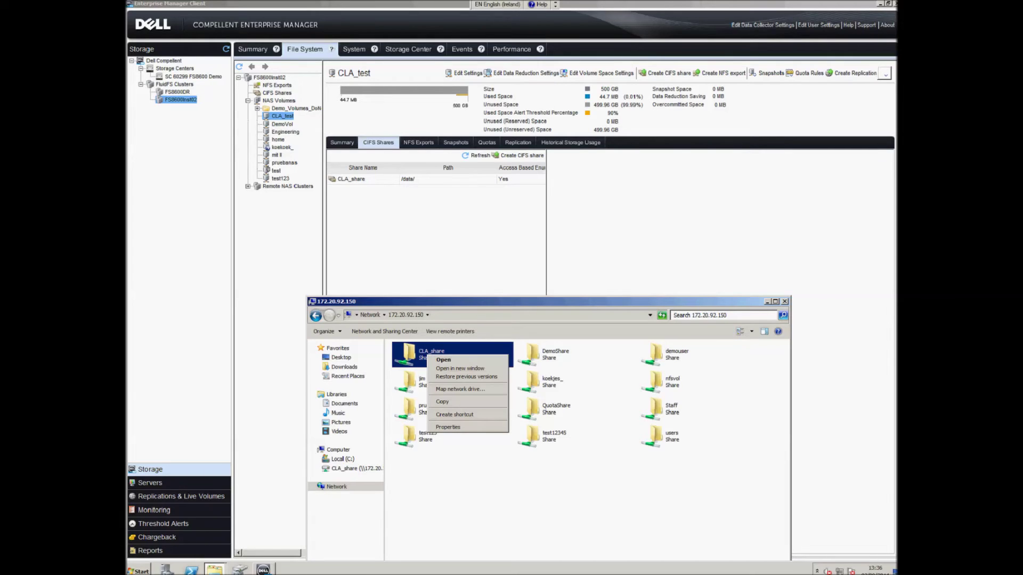
pyautogui.click(460, 389)
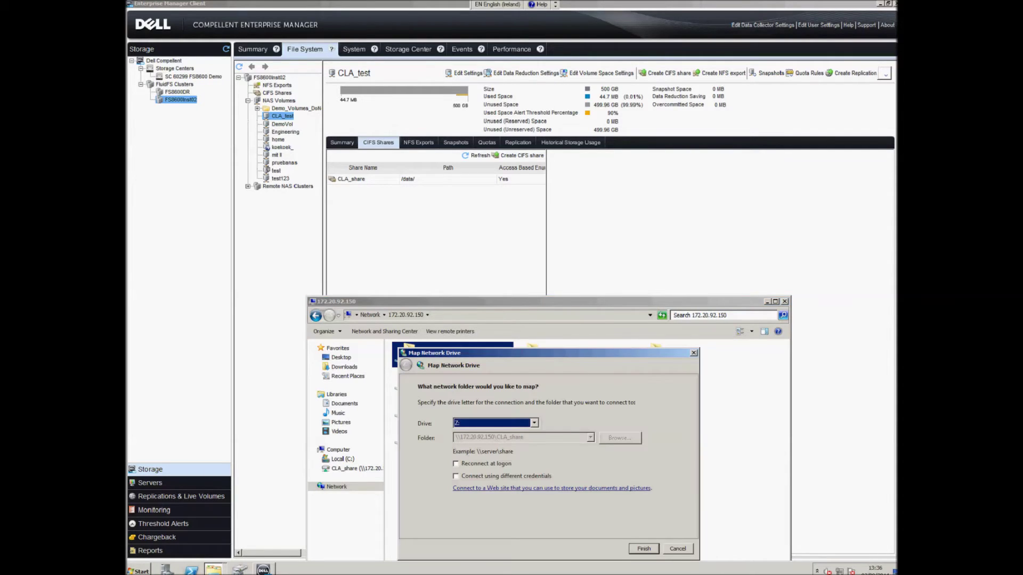
pyautogui.press('Return')
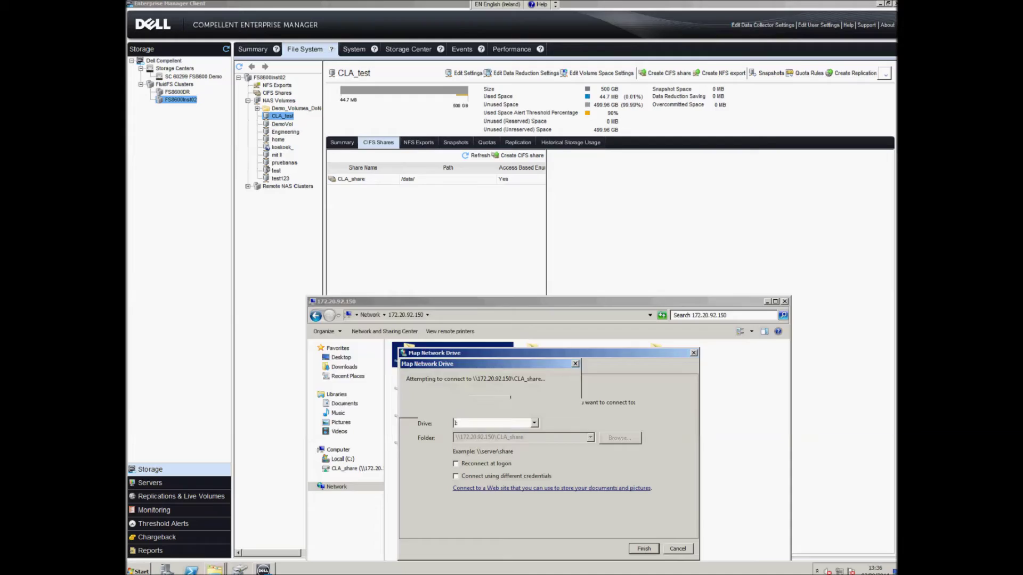
# Step: Compare the contents of the mapped CLA_share drives from 172.20.200.10 and 172.20.92.150, and widen the folder tree
pyautogui.click(366, 172)
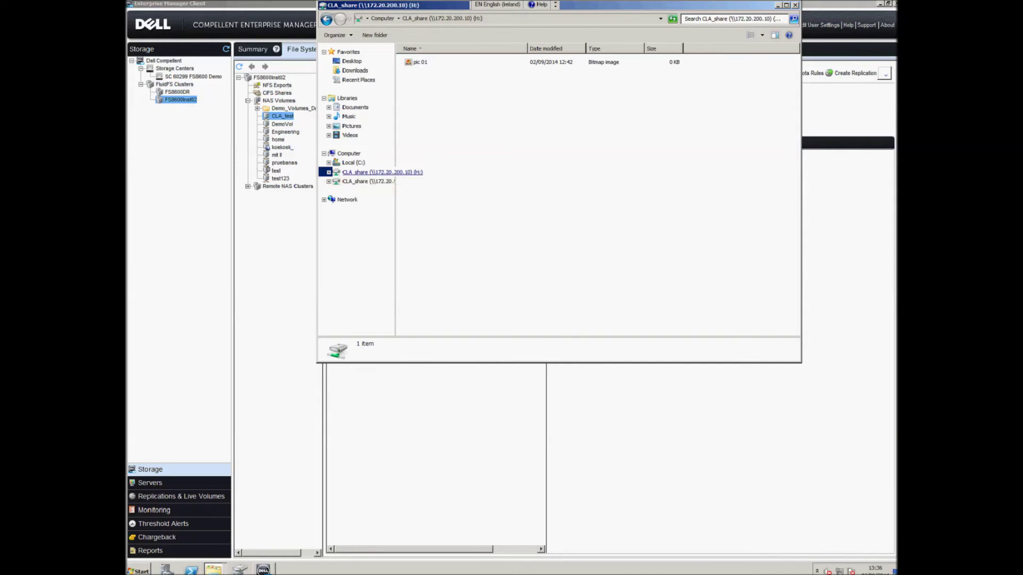
pyautogui.click(366, 182)
pyautogui.click(373, 172)
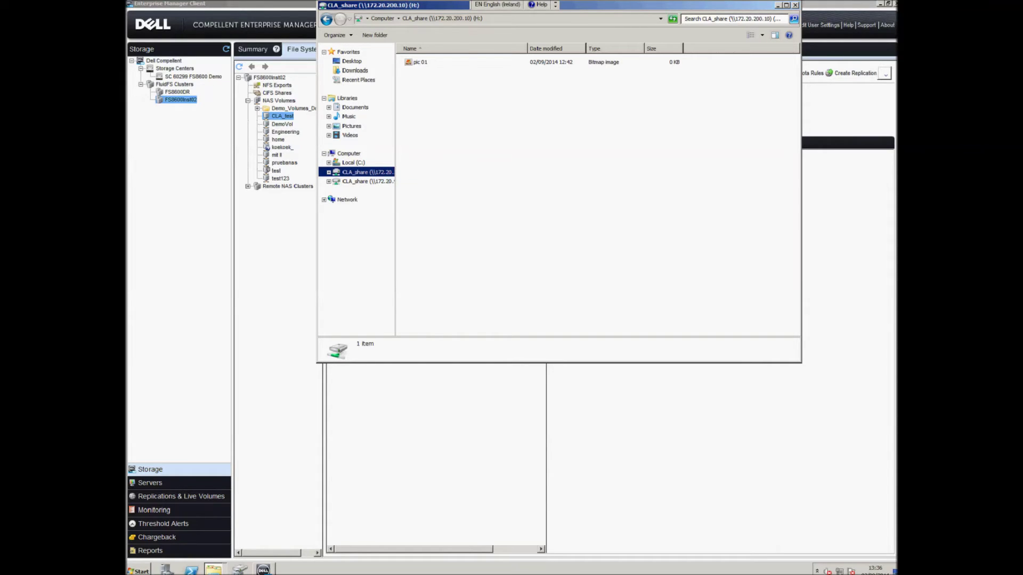
pyautogui.moveTo(395, 213); pyautogui.dragTo(468, 213)
# Step: Delete the CIFS share CLA_share from the CLA_test volume on FS8600DR
pyautogui.click(177, 92)
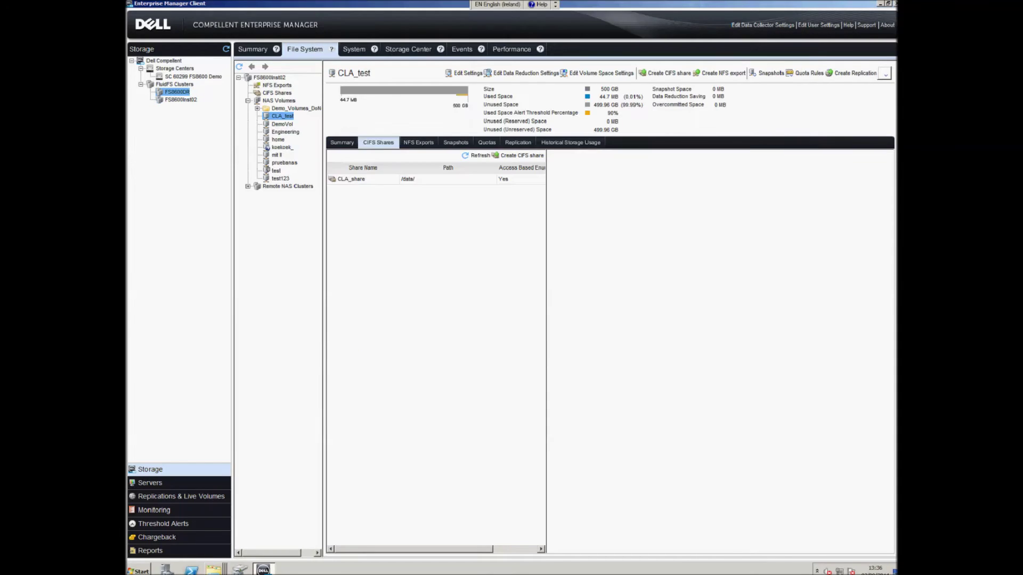
pyautogui.click(352, 179)
pyautogui.rightClick(367, 180)
pyautogui.click(393, 194)
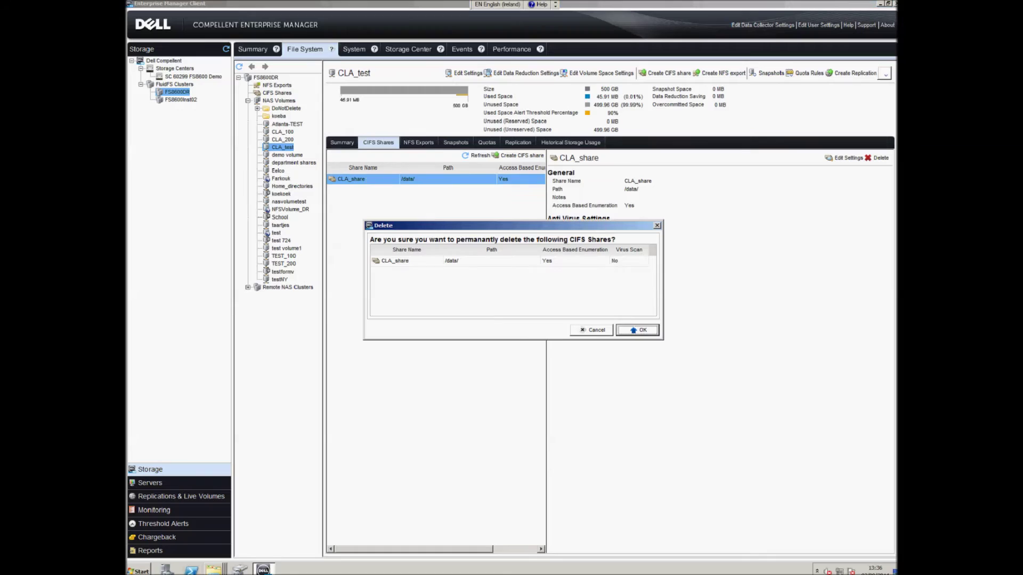
pyautogui.press('Return')
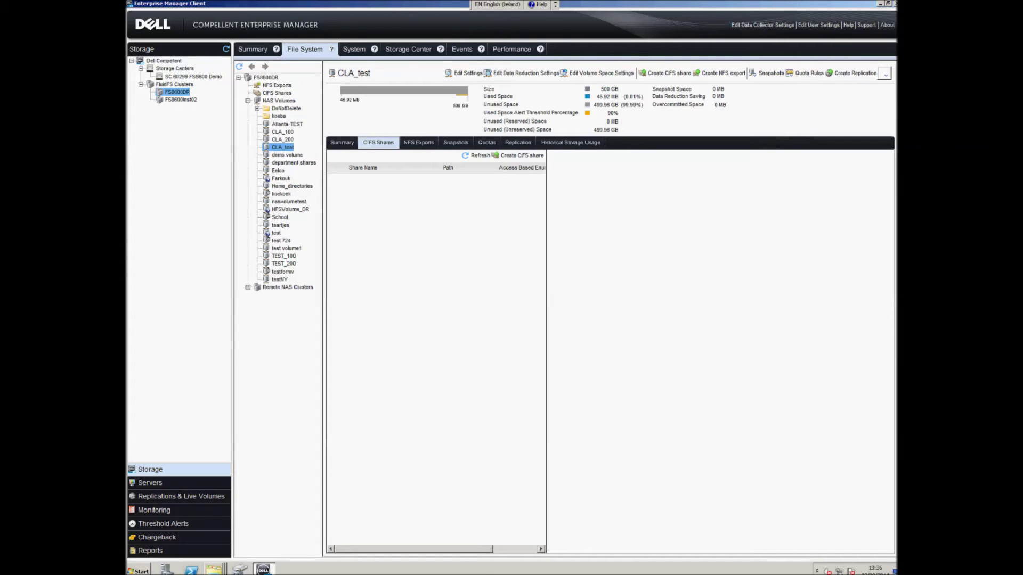
# Step: Switch to the 172.20.92.150 Explorer window and browse through Computer to the CLA_share drive I:
pyautogui.click(213, 569)
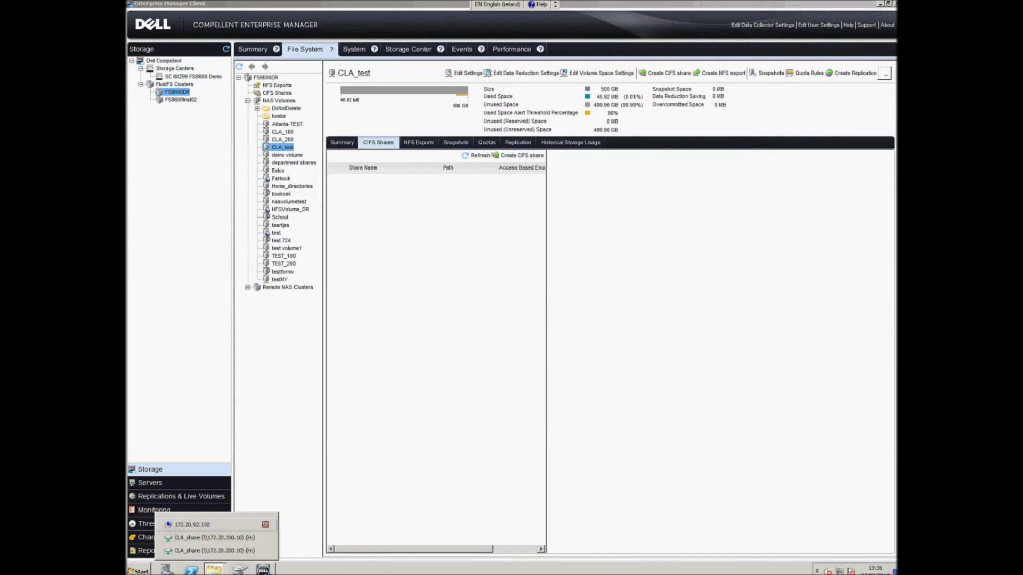
pyautogui.click(212, 524)
pyautogui.click(338, 449)
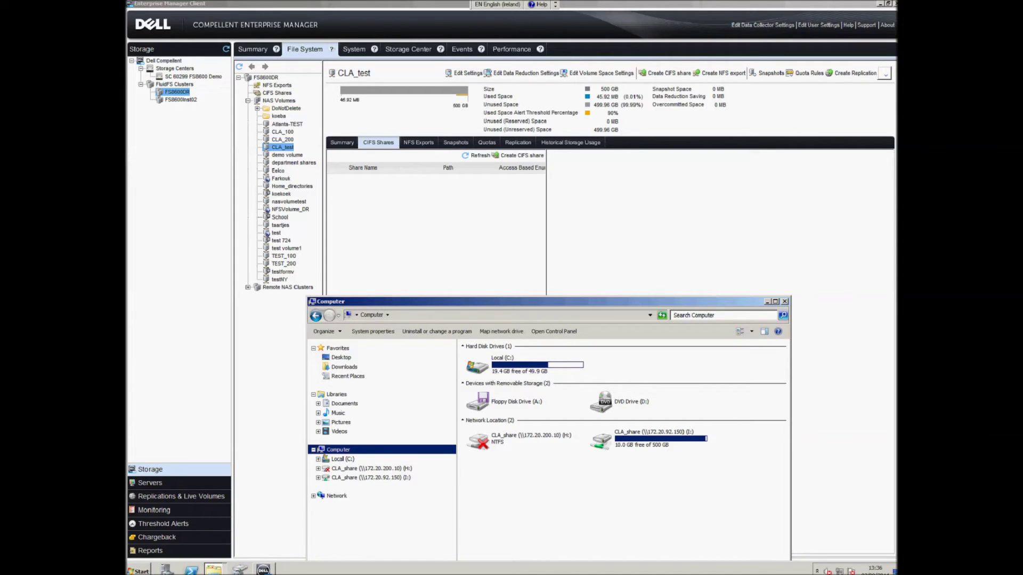
pyautogui.doubleClick(604, 439)
# Step: Open the pic 01 bitmap for editing, draw a short freehand stroke in it and save it
pyautogui.click(477, 358)
pyautogui.rightClick(477, 359)
pyautogui.press('Escape')
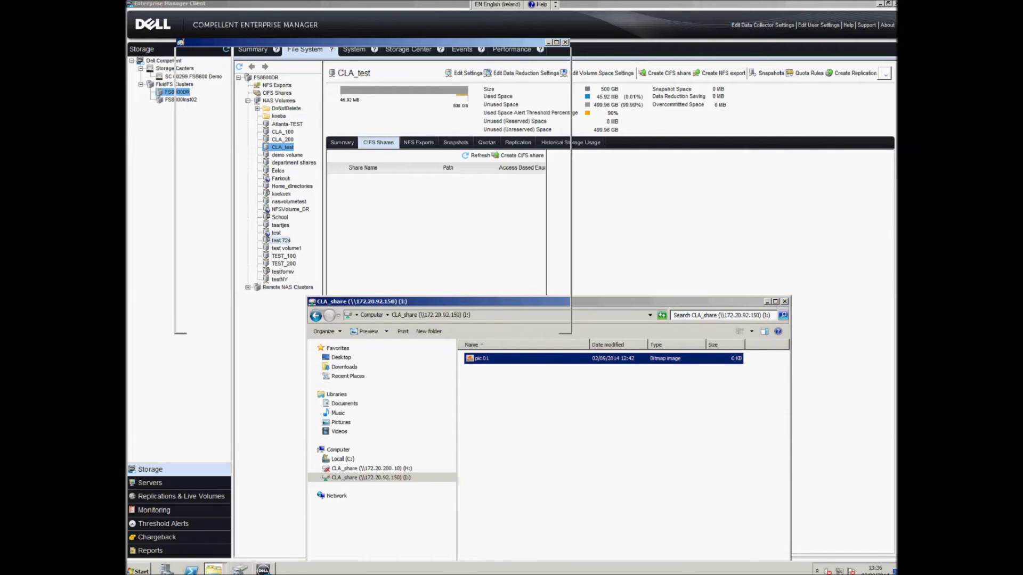
pyautogui.moveTo(265, 173); pyautogui.dragTo(222, 153)
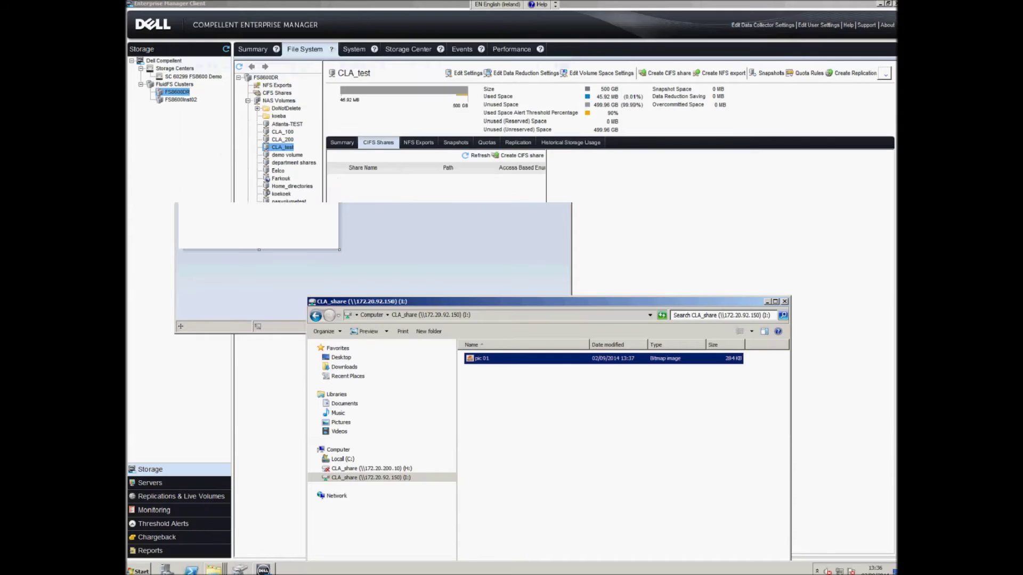
# Step: Create a new bitmap image named pic 02 in the CLA_share drive I:
pyautogui.rightClick(525, 383)
pyautogui.moveTo(560, 458)
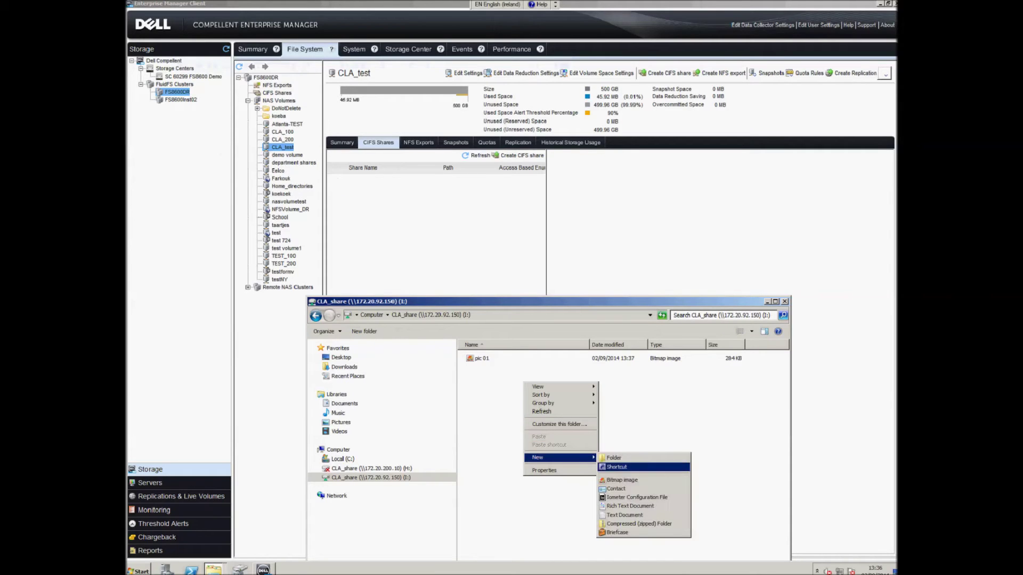
pyautogui.click(643, 480)
pyautogui.write('ouc')
pyautogui.press('BackSpace')
pyautogui.press('BackSpace')
pyautogui.press('BackSpace')
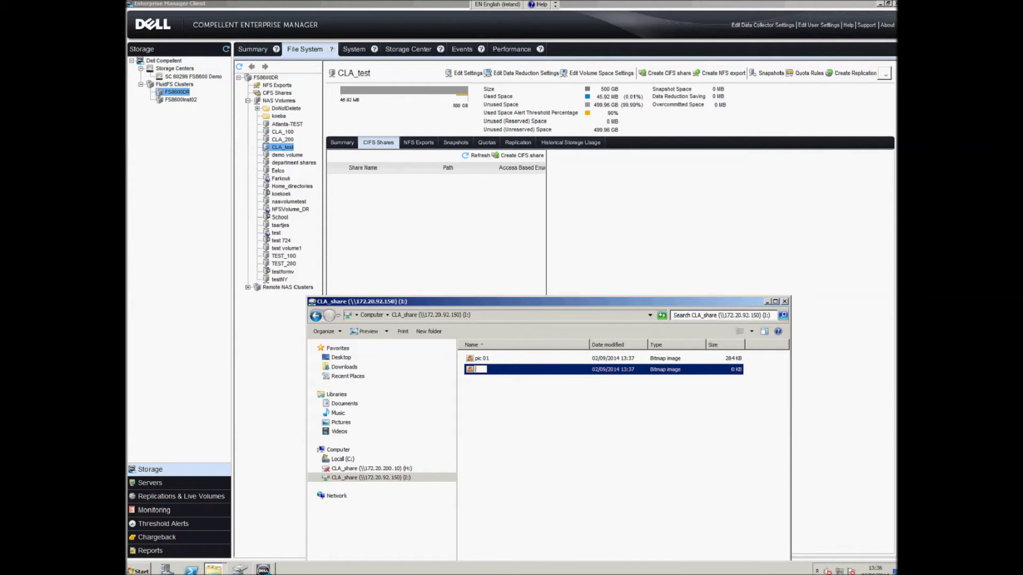
pyautogui.write('pic 02')
pyautogui.press('Return')
# Step: Switch to Enterprise Manager and create snapshot manual_02 of CLA_test on FS8600DR, expiring 02-Sep-2014 at 3:37 PM
pyautogui.hotkey('alt', 'Tab')
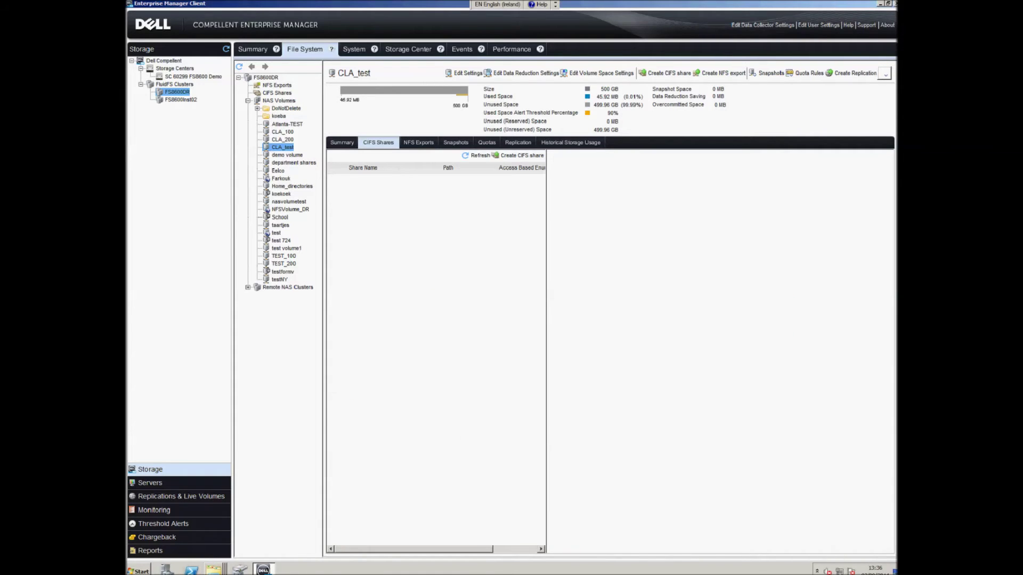
pyautogui.click(455, 143)
pyautogui.click(872, 171)
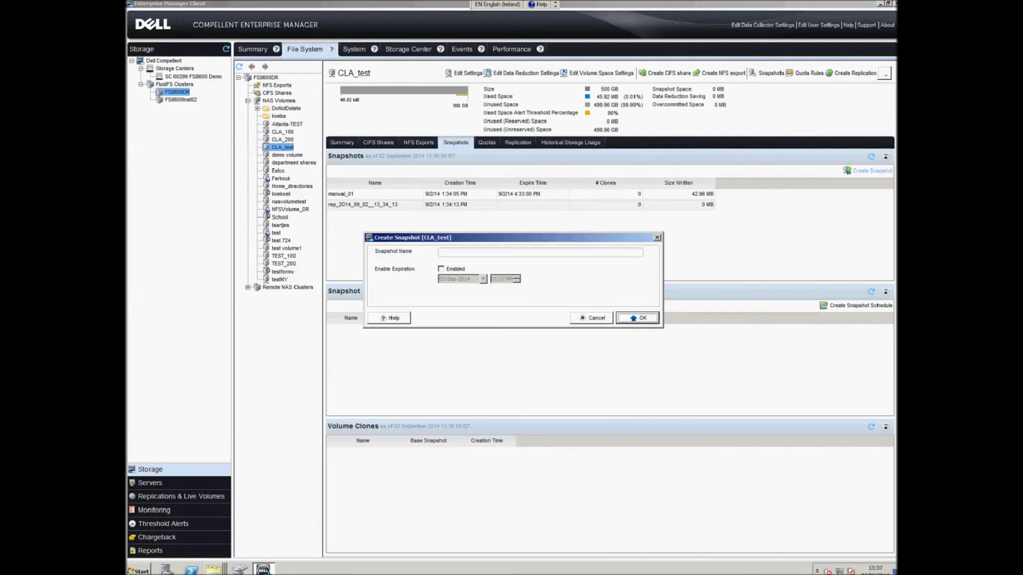
pyautogui.write('manual_02')
pyautogui.press('Tab')
pyautogui.press('space')
pyautogui.doubleClick(516, 276)
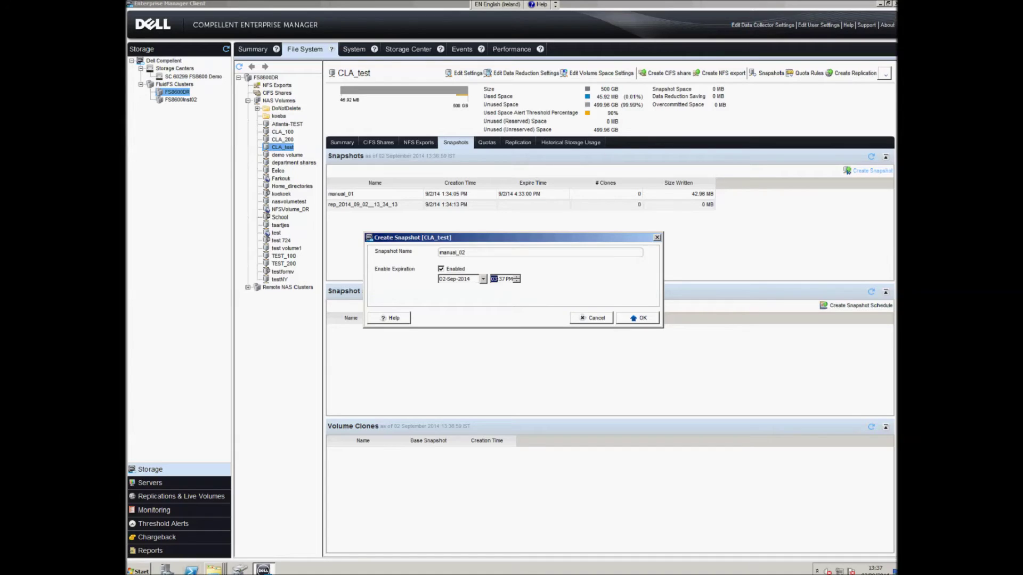
pyautogui.press('Return')
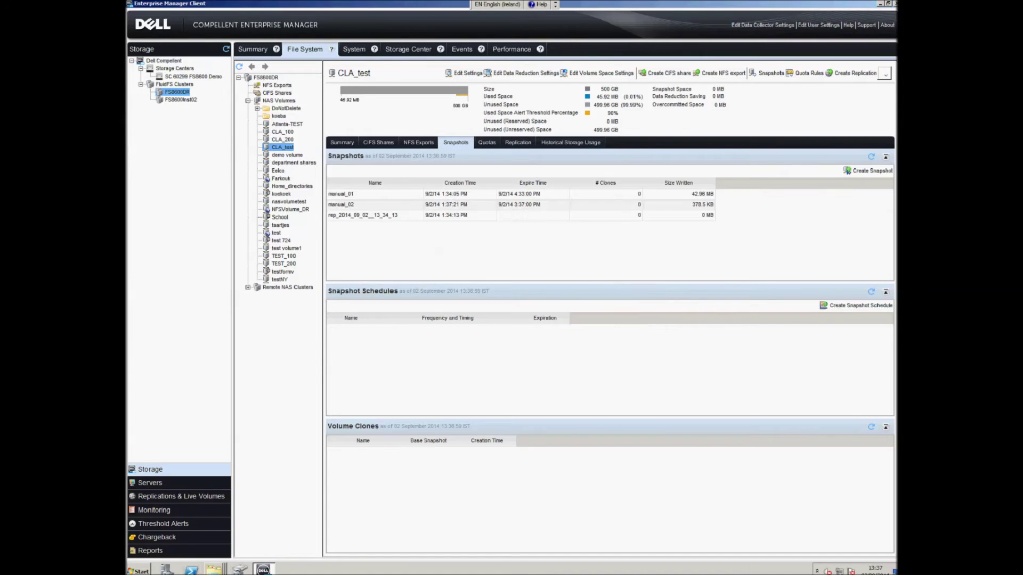
pyautogui.click(518, 143)
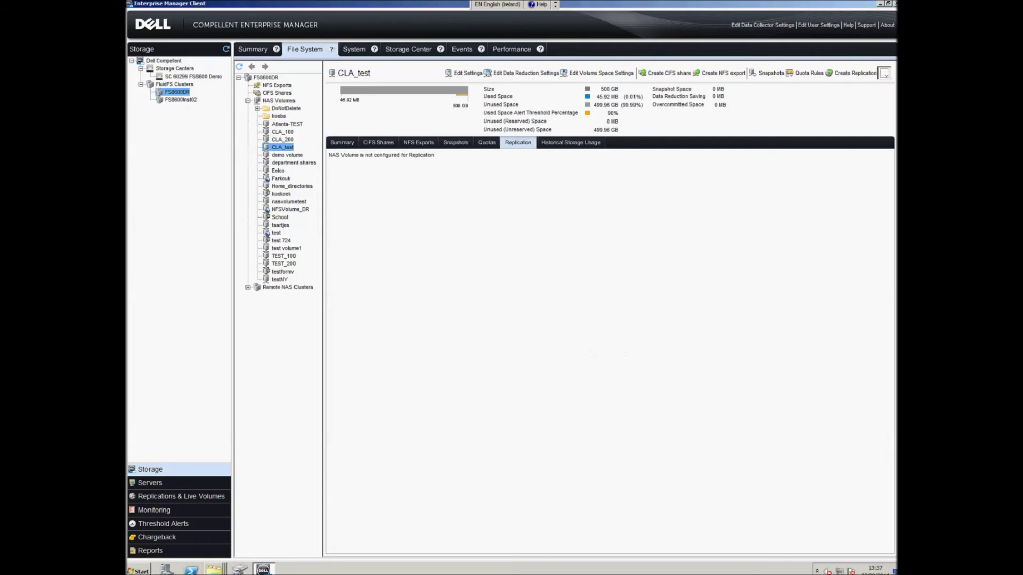
pyautogui.click(885, 74)
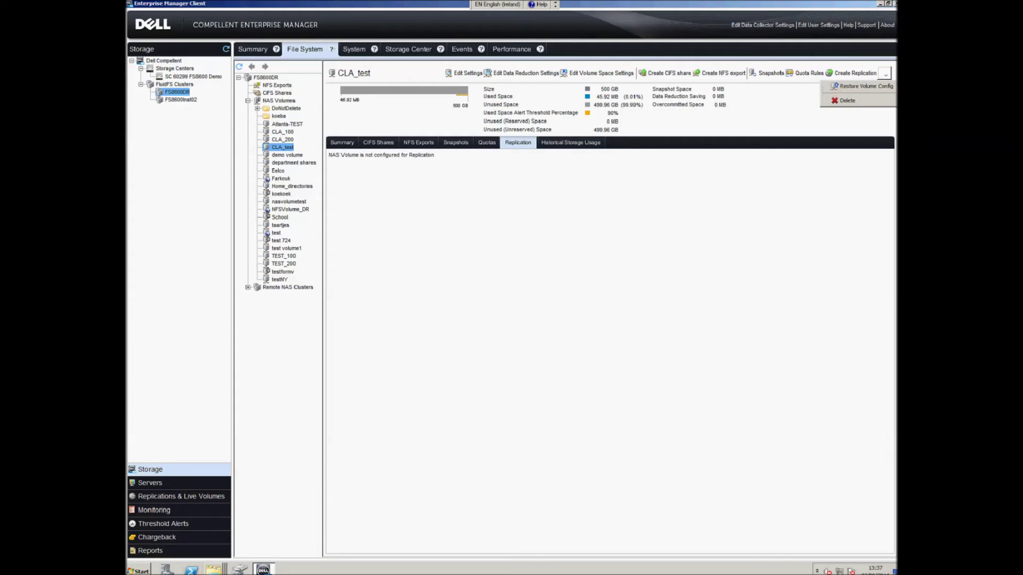
pyautogui.click(286, 148)
pyautogui.rightClick(286, 147)
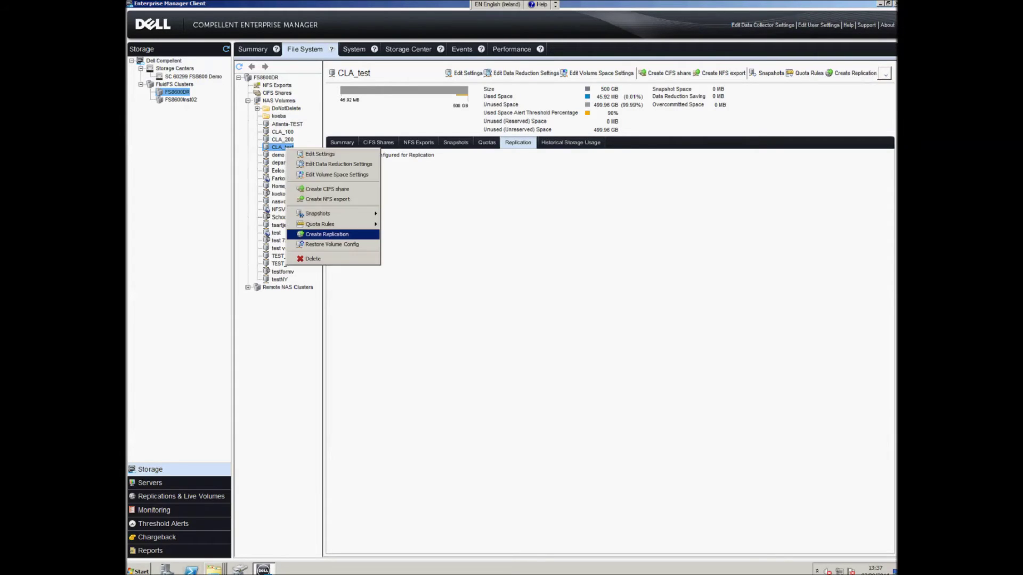
pyautogui.click(327, 234)
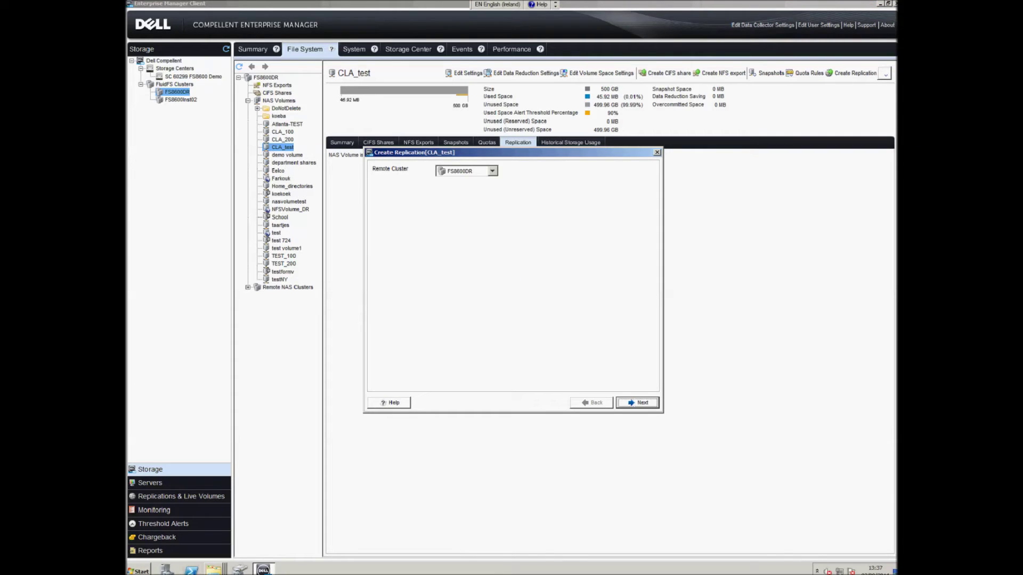
pyautogui.press('Escape')
# Step: Delete snapshot manual_02 of CLA_test on FS8600DR
pyautogui.click(455, 142)
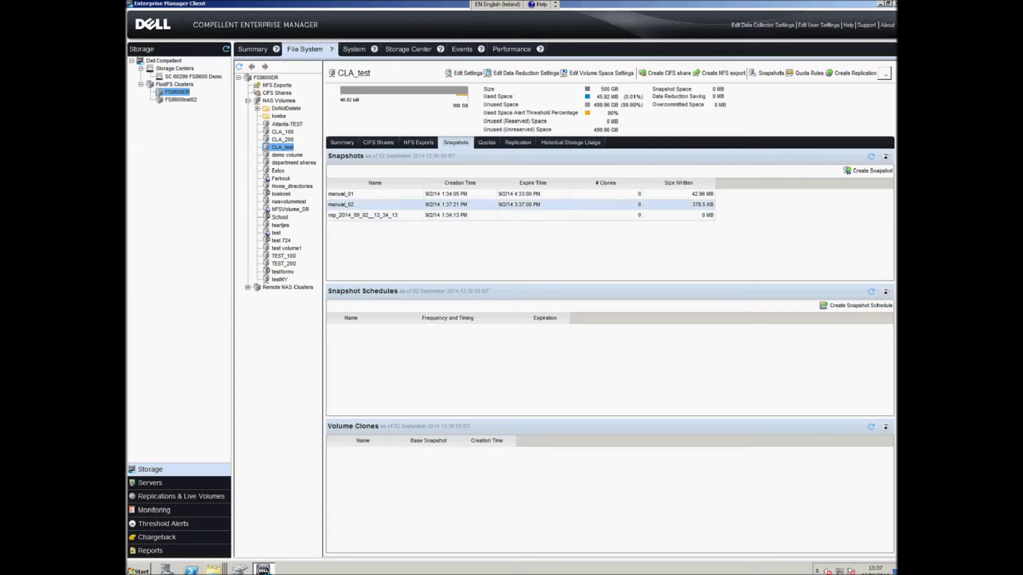
pyautogui.rightClick(350, 204)
pyautogui.click(377, 239)
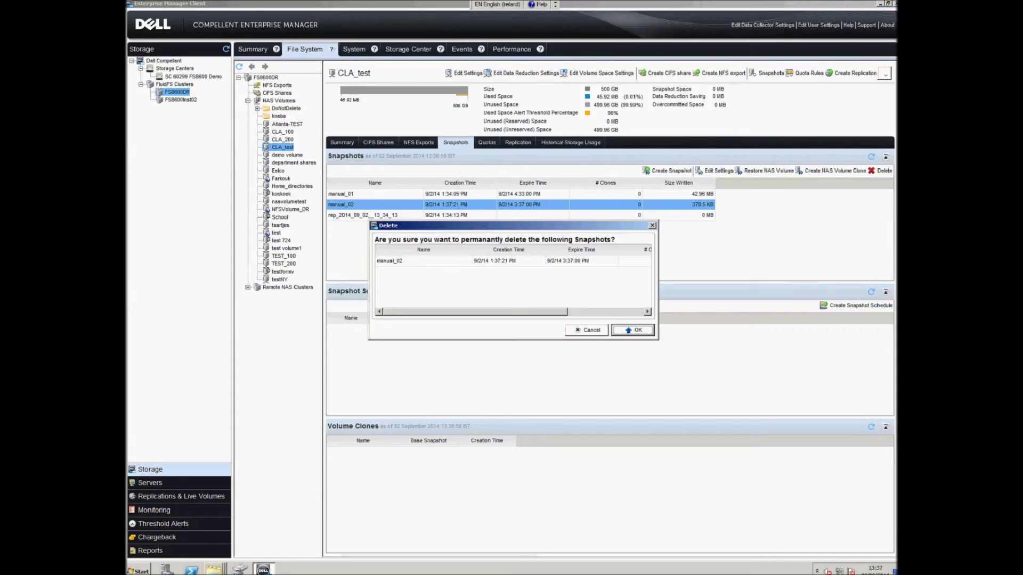
pyautogui.press('Return')
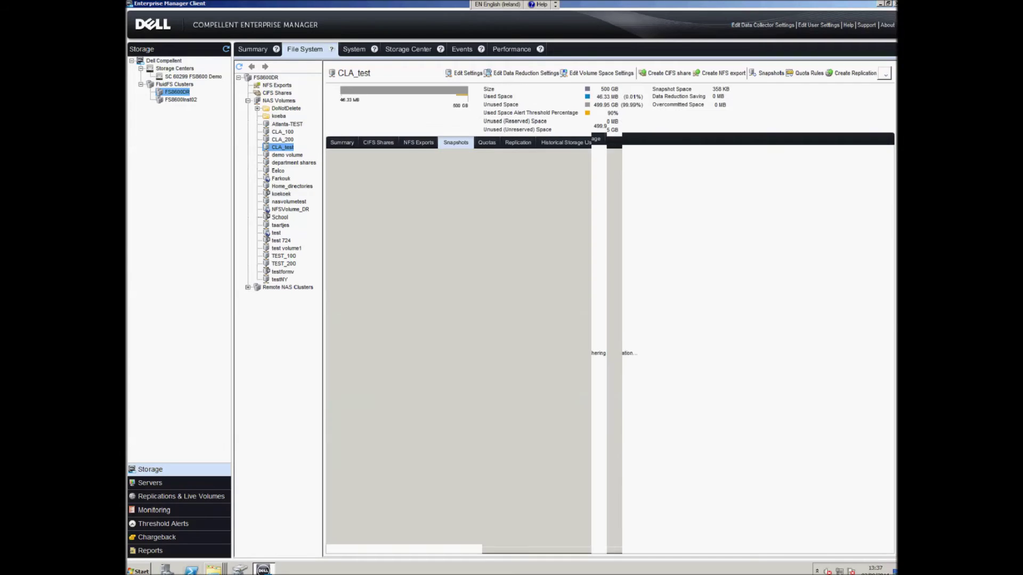
# Step: Create snapshot manual_02 of CLA_test on FS8600Inst02, expiring 02-Sep-2014 at 3:37 PM
pyautogui.click(180, 99)
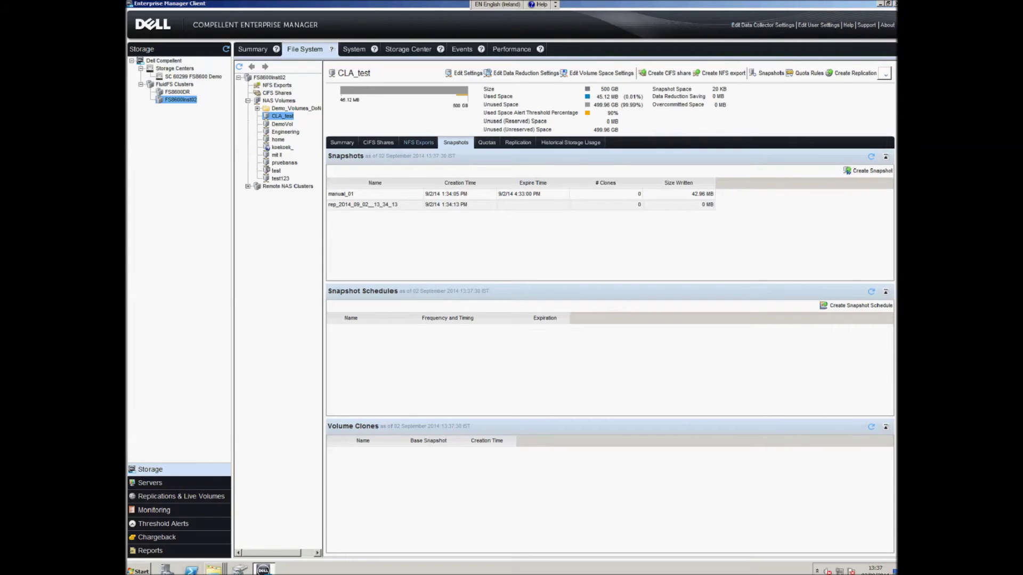
pyautogui.click(872, 171)
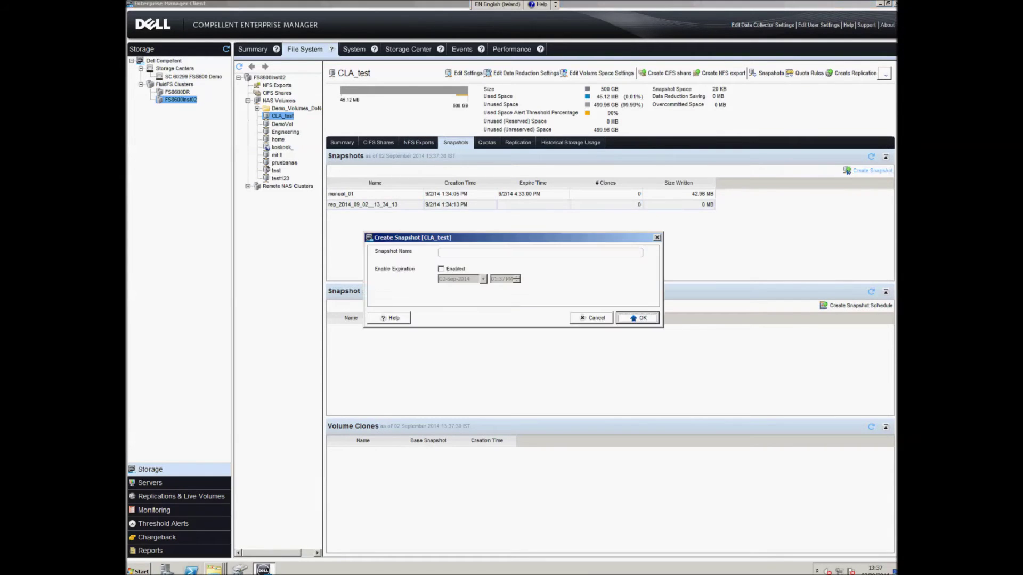
pyautogui.click(440, 252)
pyautogui.write('manual_02')
pyautogui.click(441, 268)
pyautogui.click(516, 276)
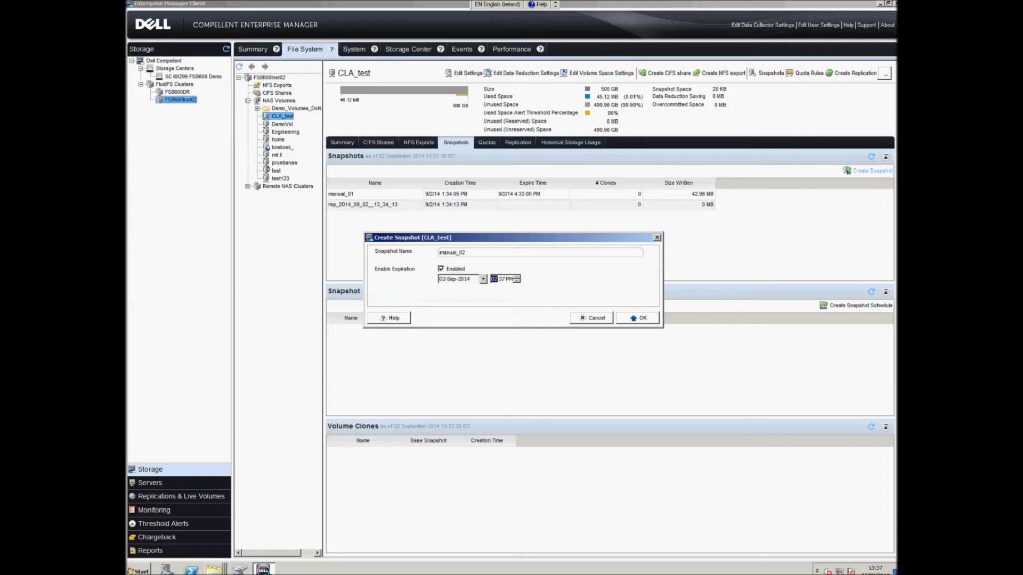
pyautogui.press('Return')
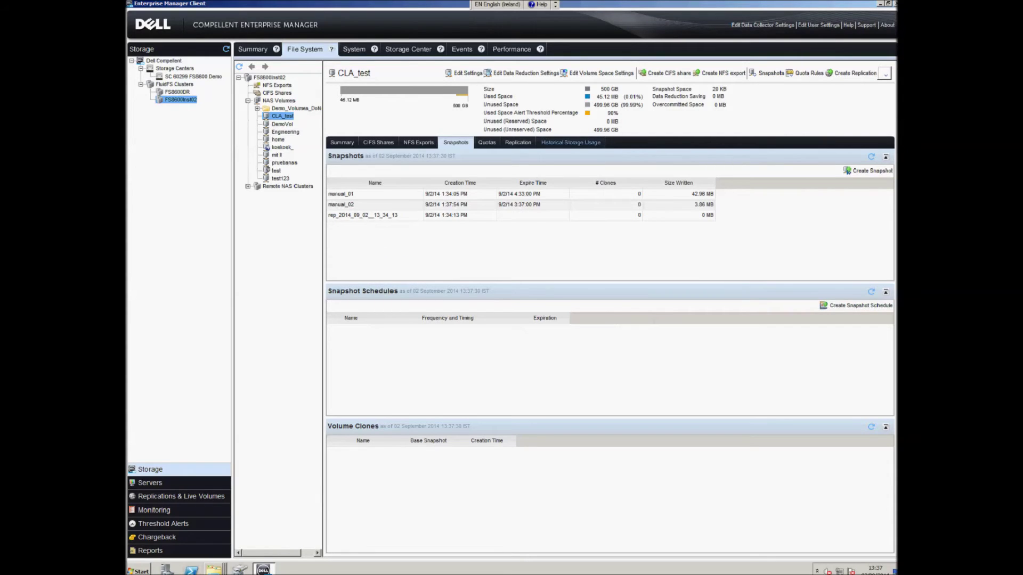
# Step: Create a replication of CLA_test from FS8600Inst02 to the remote volume CLA_test on FS8600DR
pyautogui.click(518, 142)
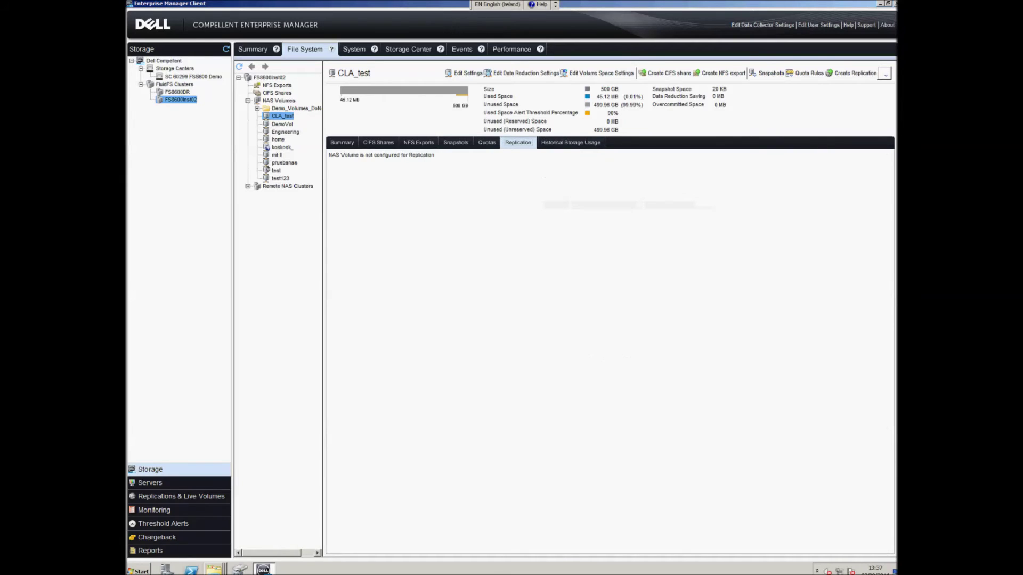
pyautogui.rightClick(283, 116)
pyautogui.click(301, 199)
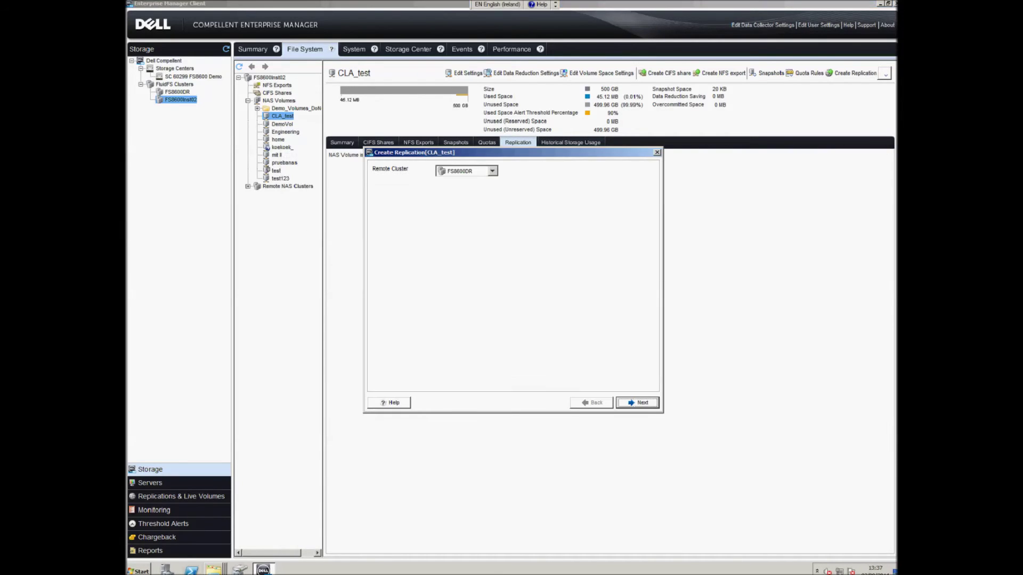
pyautogui.click(492, 171)
pyautogui.click(461, 181)
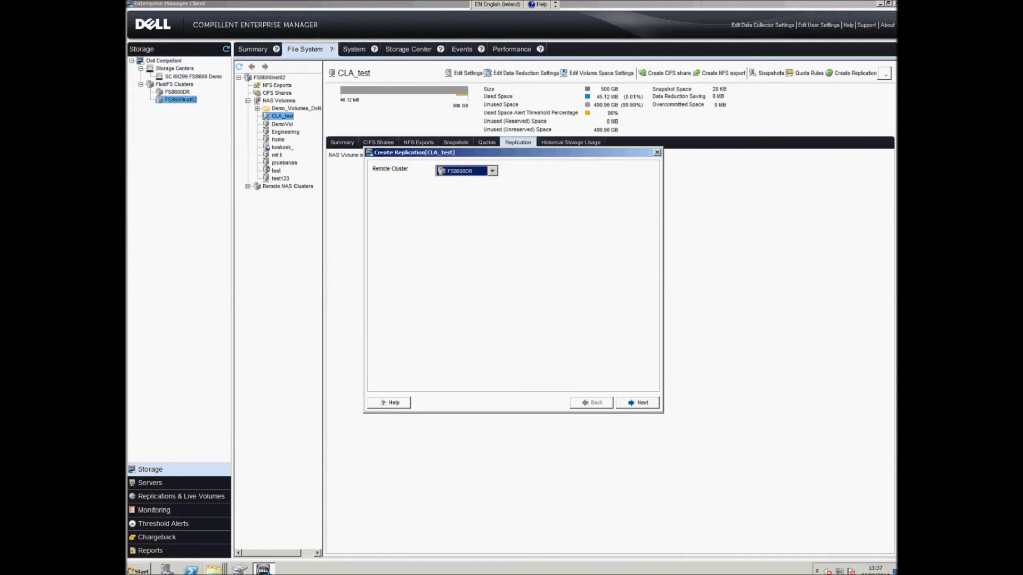
pyautogui.click(638, 403)
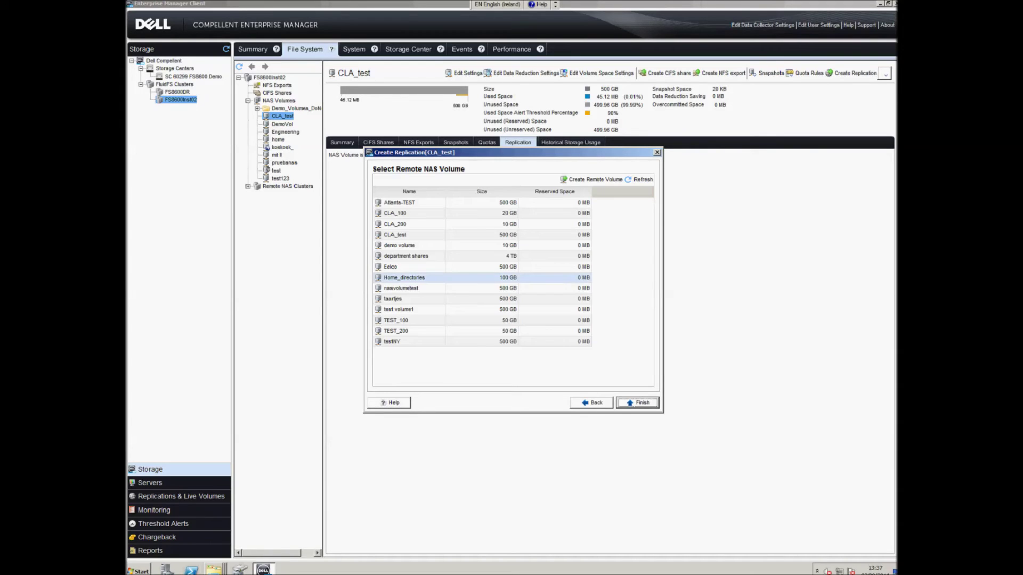
pyautogui.click(395, 234)
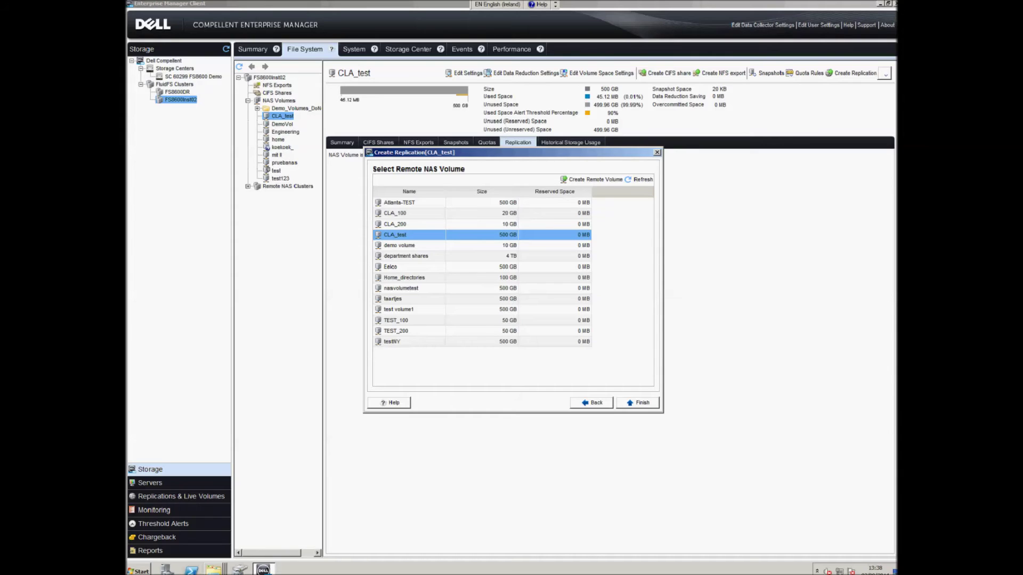
pyautogui.press('Return')
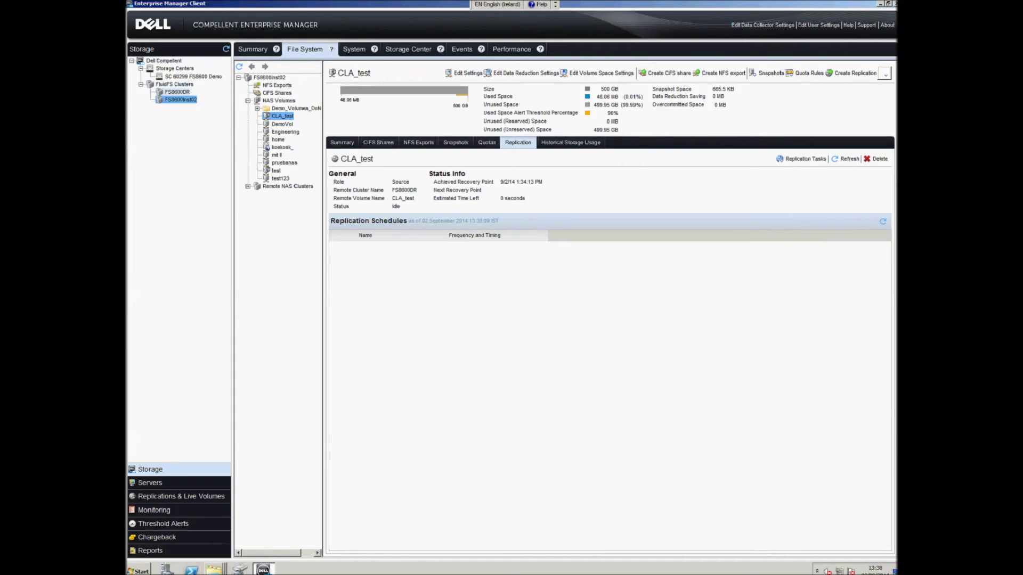
# Step: Start a manual replication of CLA_test from FS8600Inst02
pyautogui.click(804, 158)
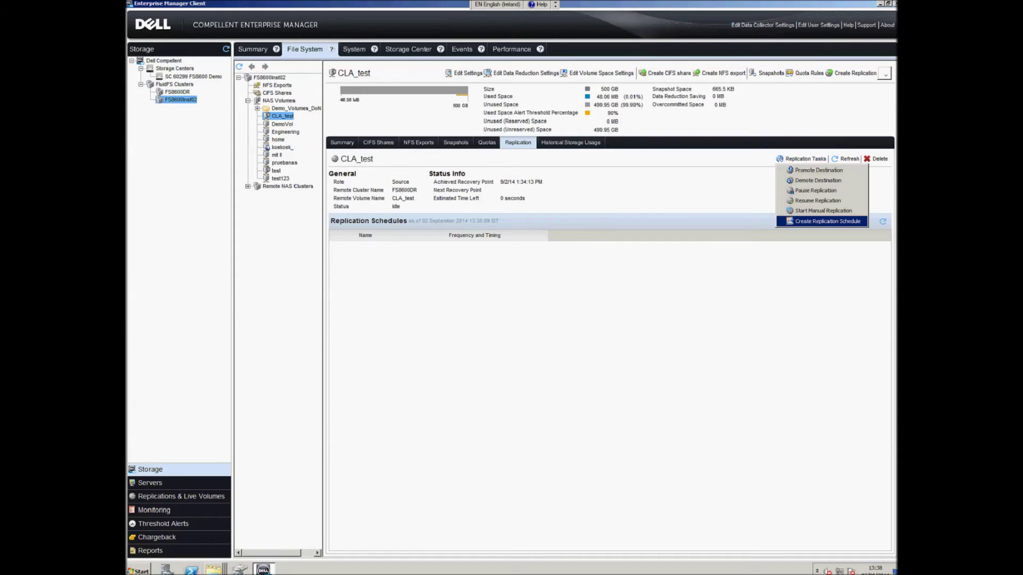
pyautogui.click(821, 220)
pyautogui.press('Return')
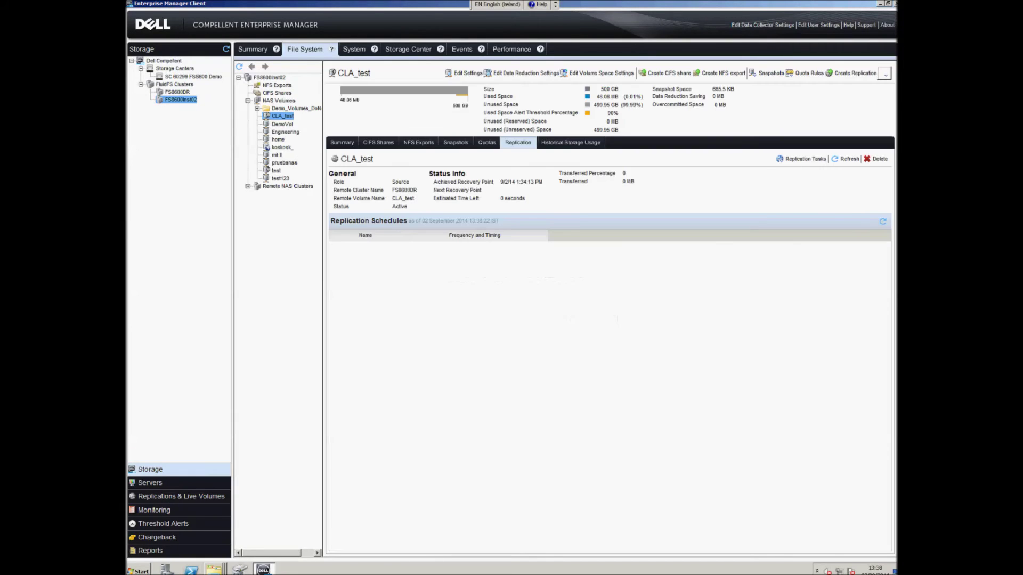
# Step: Examine the snapshots and refreshed replication status of CLA_test on FS8600Inst02 and on FS8600DR
pyautogui.click(455, 142)
pyautogui.click(373, 204)
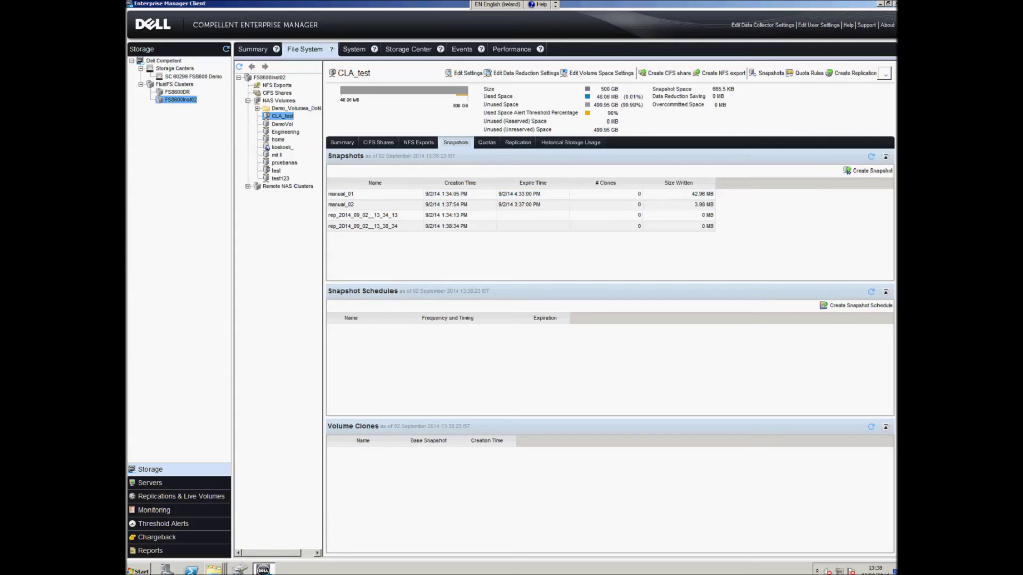
pyautogui.click(518, 142)
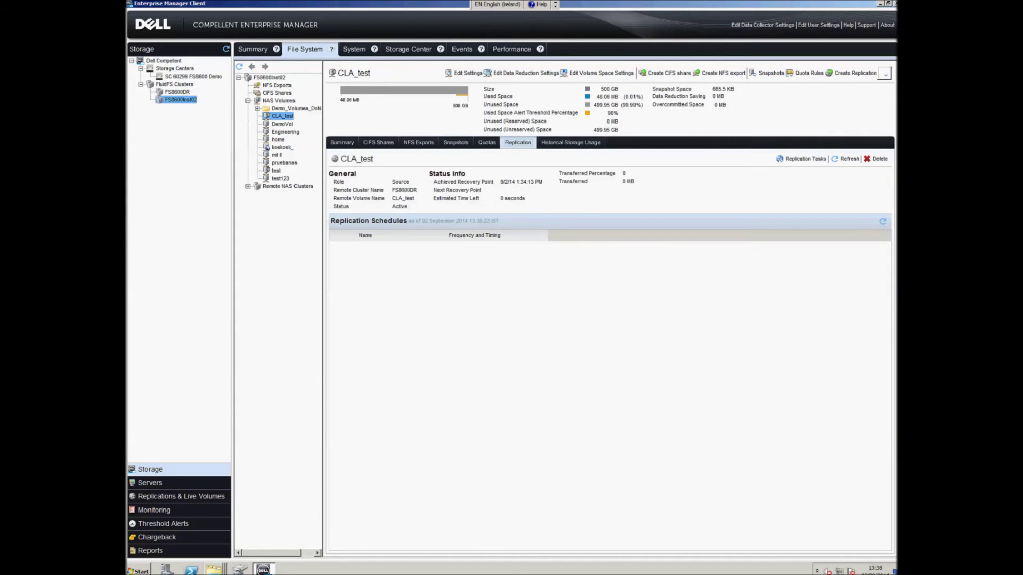
pyautogui.click(845, 159)
pyautogui.click(845, 159)
pyautogui.click(845, 159)
pyautogui.click(177, 92)
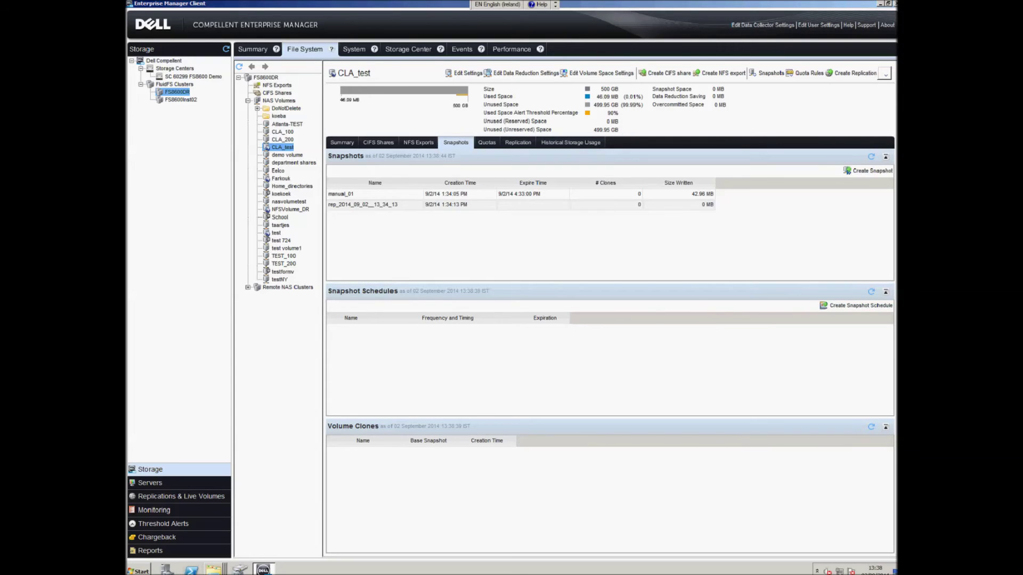
pyautogui.click(518, 142)
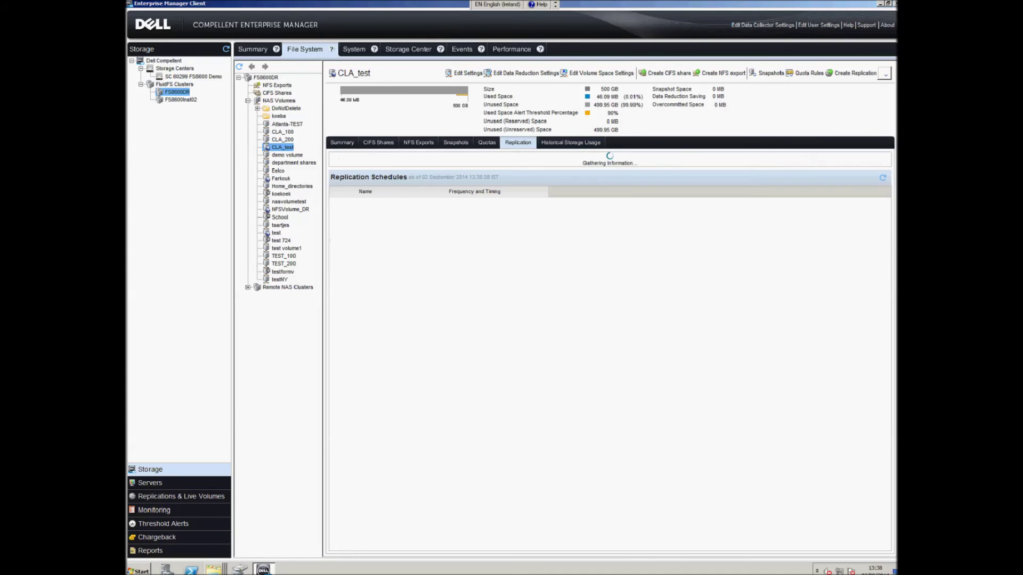
pyautogui.click(845, 159)
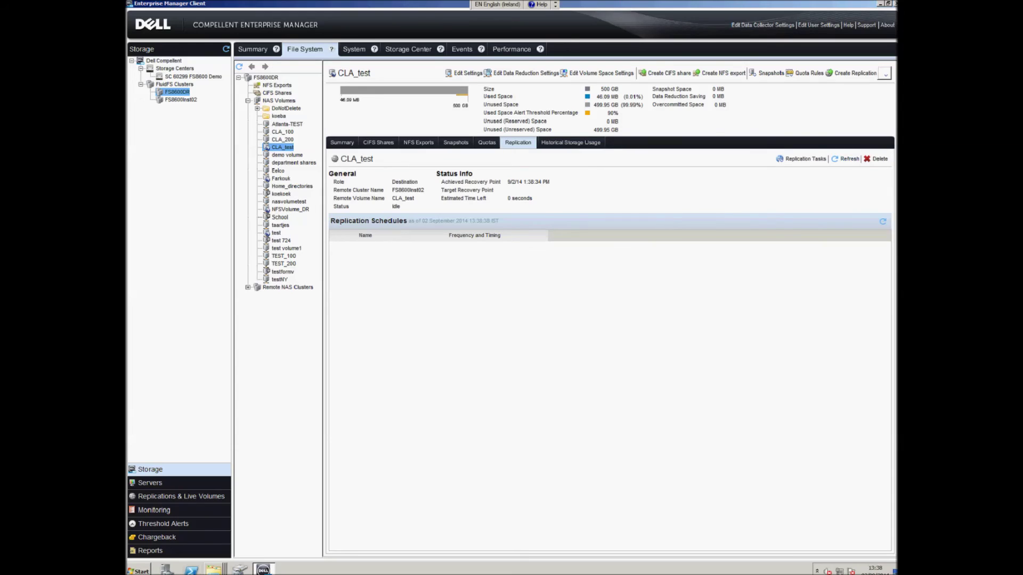
pyautogui.click(456, 142)
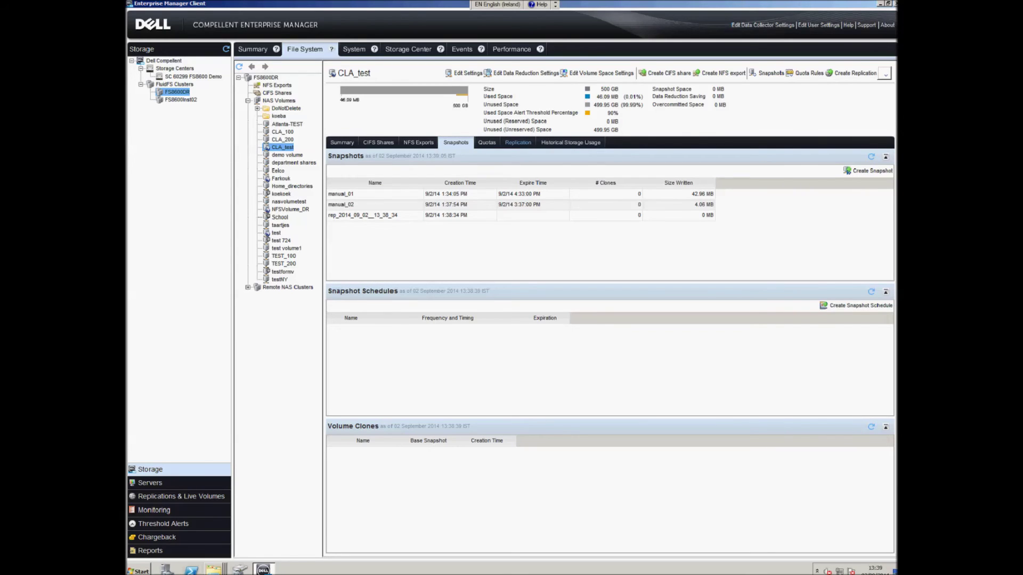
# Step: Promote the destination of CLA_test's replication from FS8600Inst02, and delete that replication
pyautogui.click(180, 100)
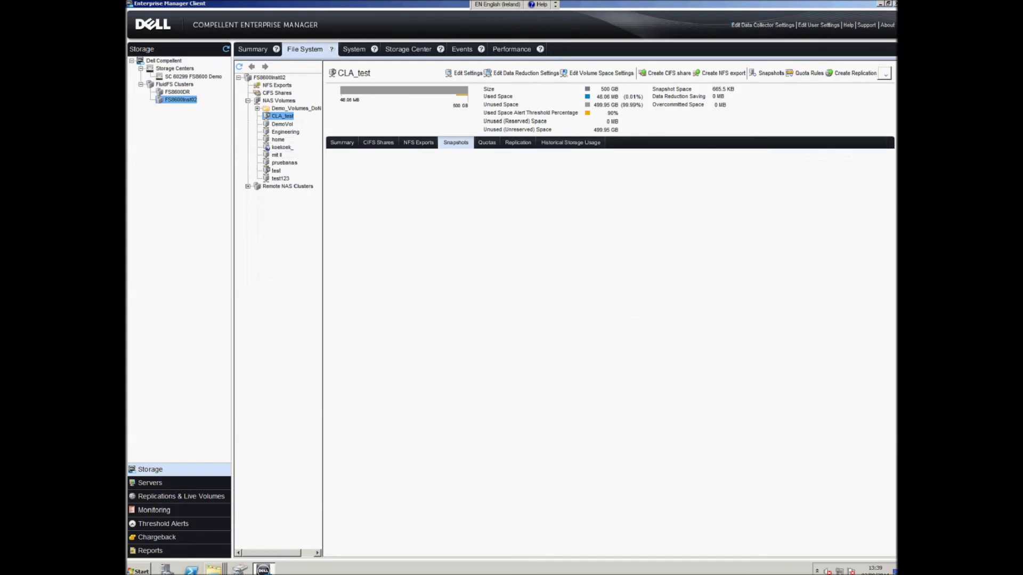
pyautogui.click(805, 159)
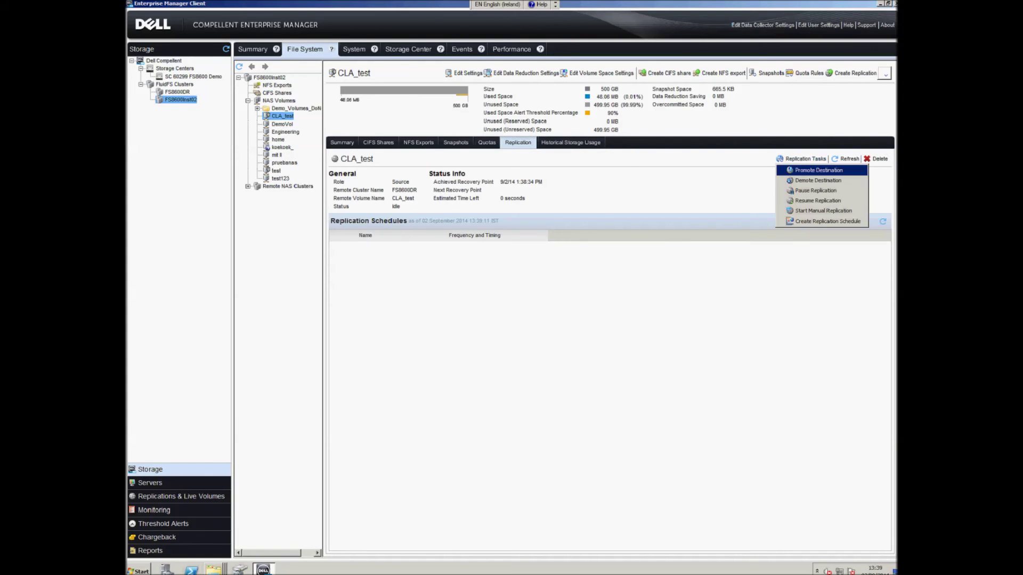
pyautogui.click(820, 169)
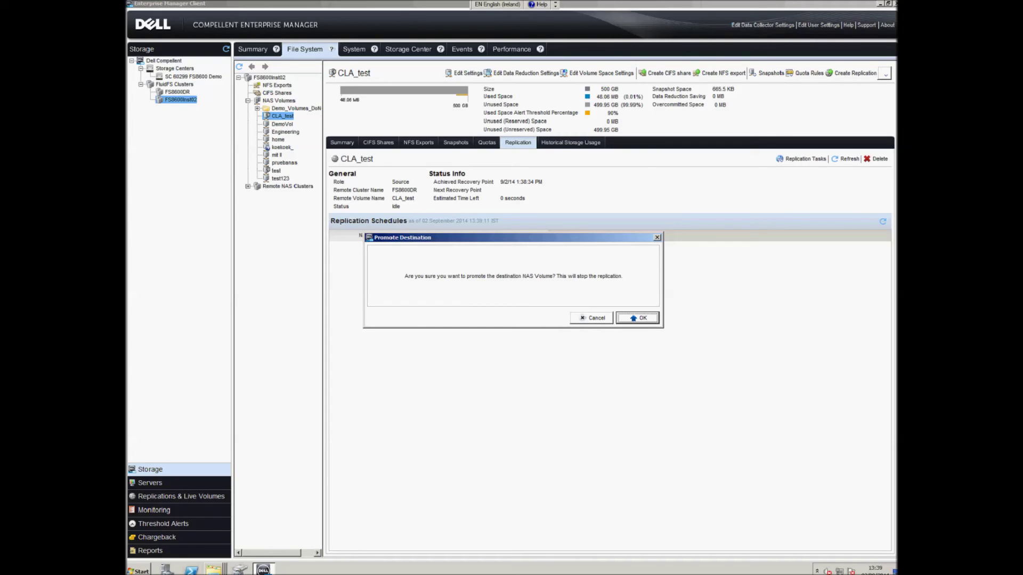
pyautogui.press('Return')
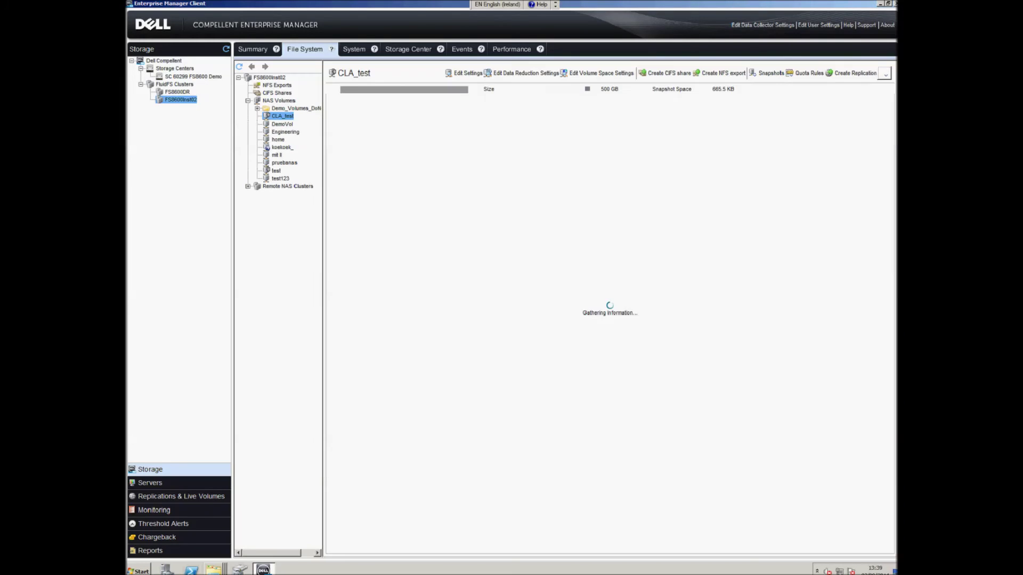
pyautogui.click(879, 158)
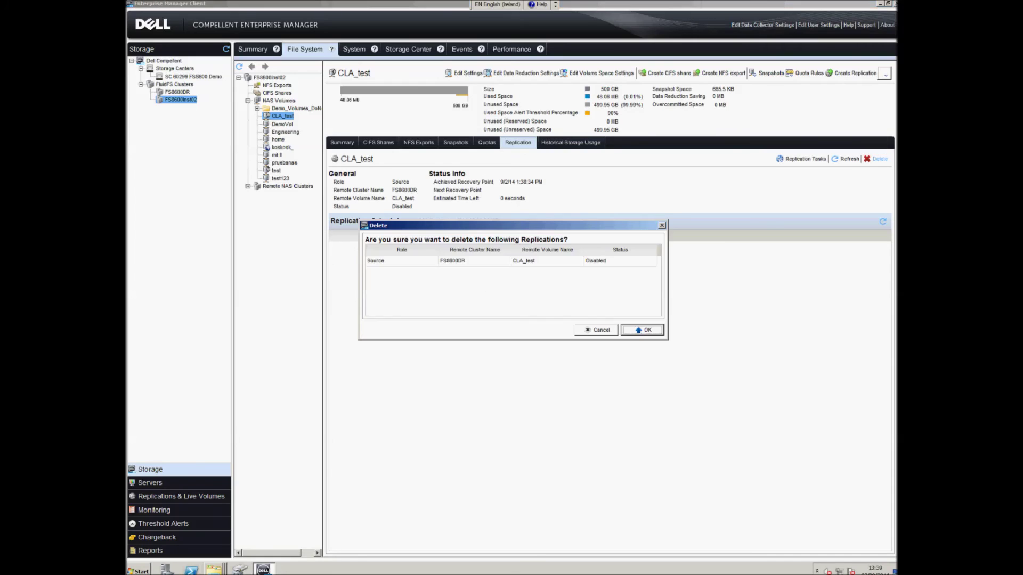
pyautogui.press('Return')
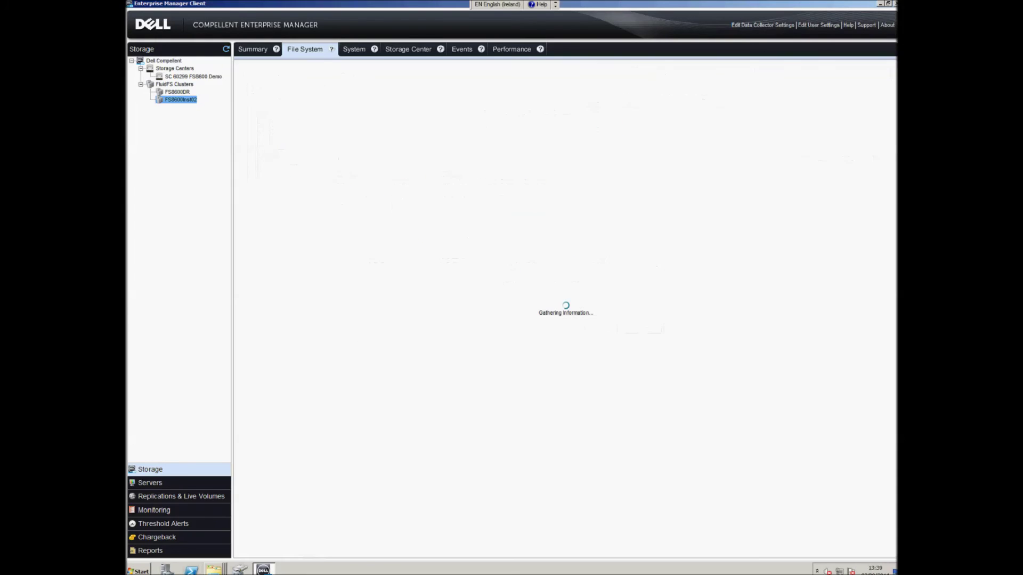
# Step: Restore CLA_test's volume configuration on FS8600DR, including CIFS shares, NFS exports, snapshot scheduling and quota rules
pyautogui.click(177, 92)
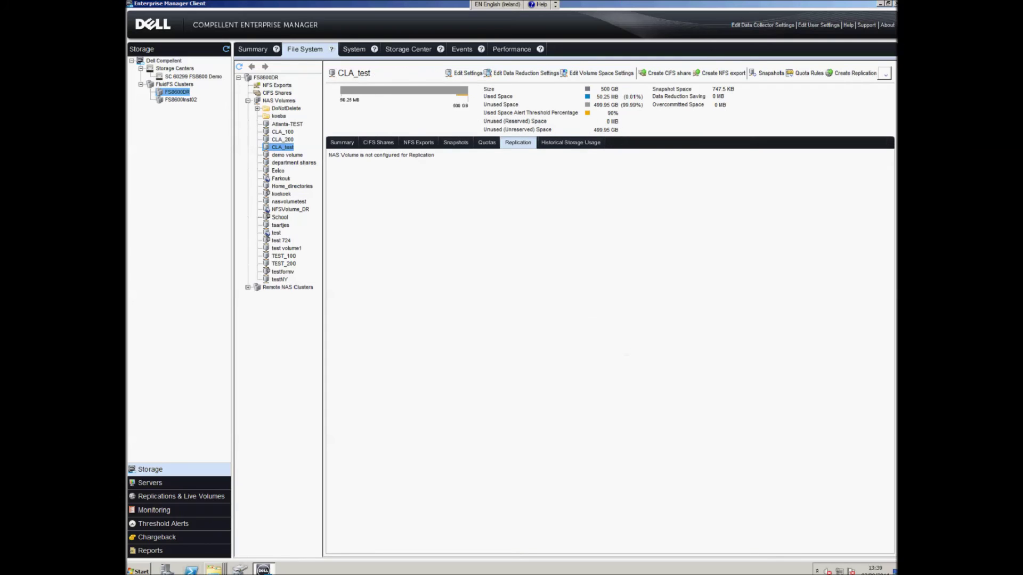
pyautogui.rightClick(286, 147)
pyautogui.click(330, 241)
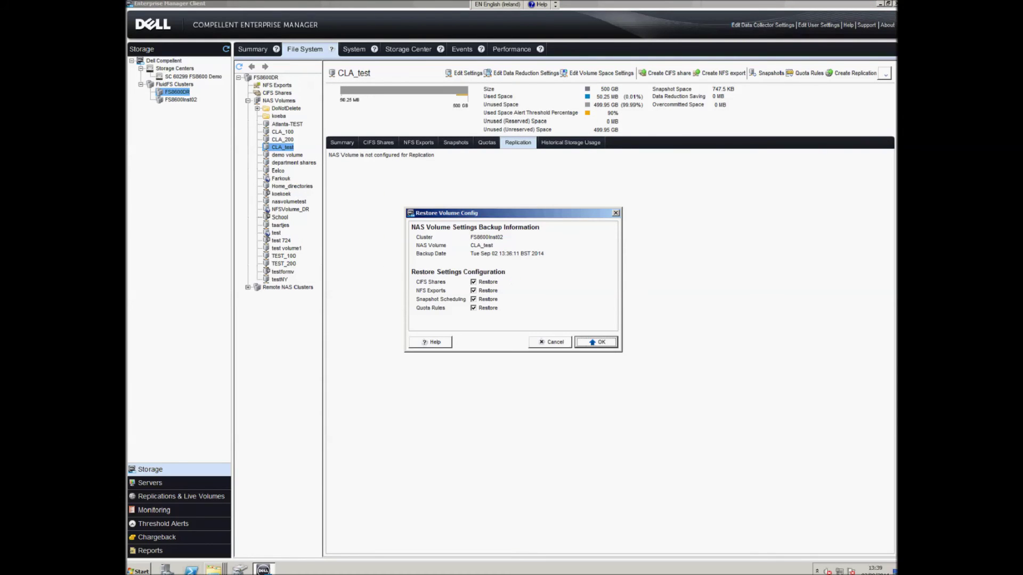
pyautogui.click(596, 342)
pyautogui.click(377, 142)
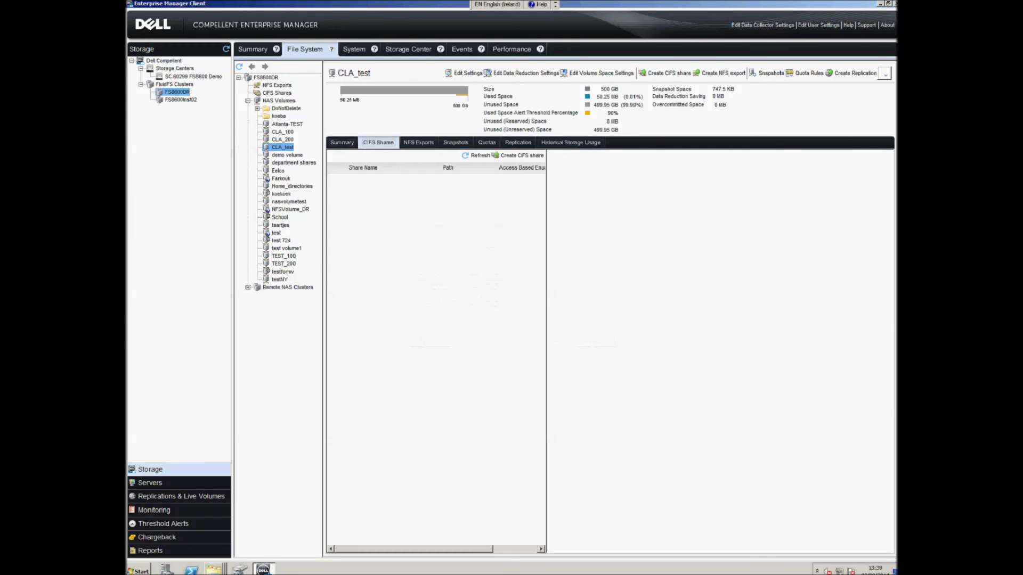
pyautogui.rightClick(282, 148)
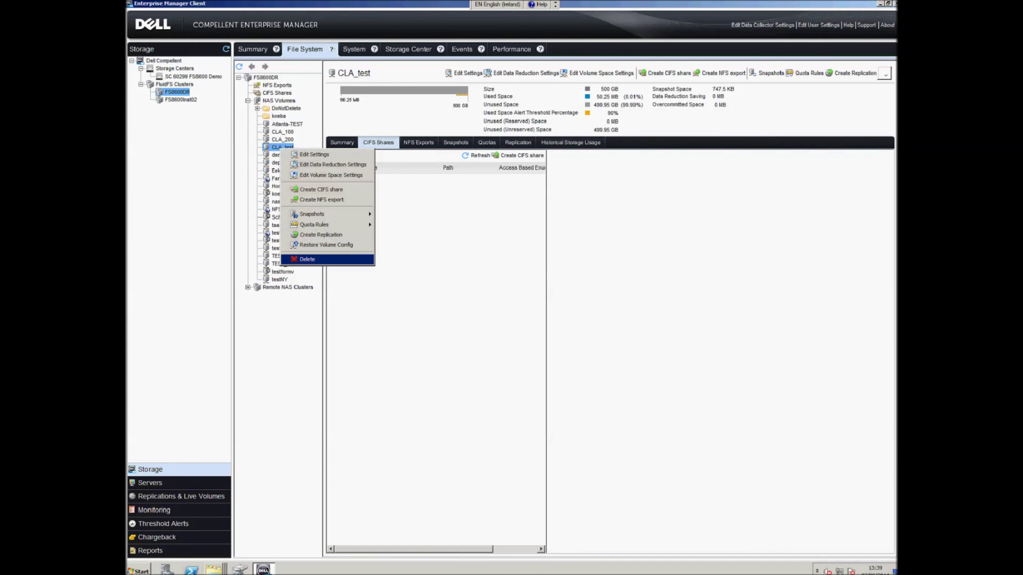
pyautogui.click(326, 245)
pyautogui.press('Return')
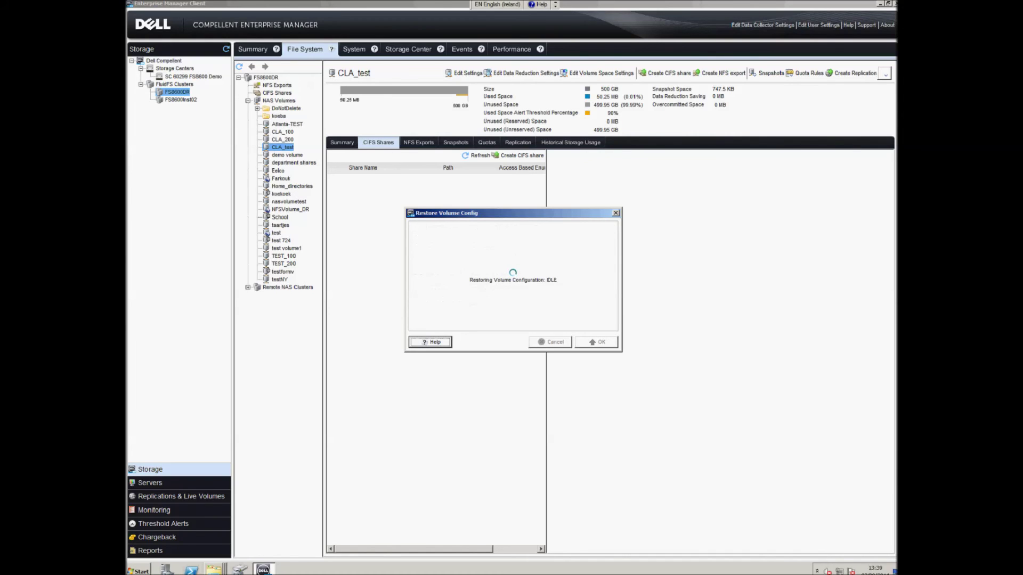
# Step: Check the mapped CLA_share network drives on the computer in Windows Explorer
pyautogui.moveTo(213, 570)
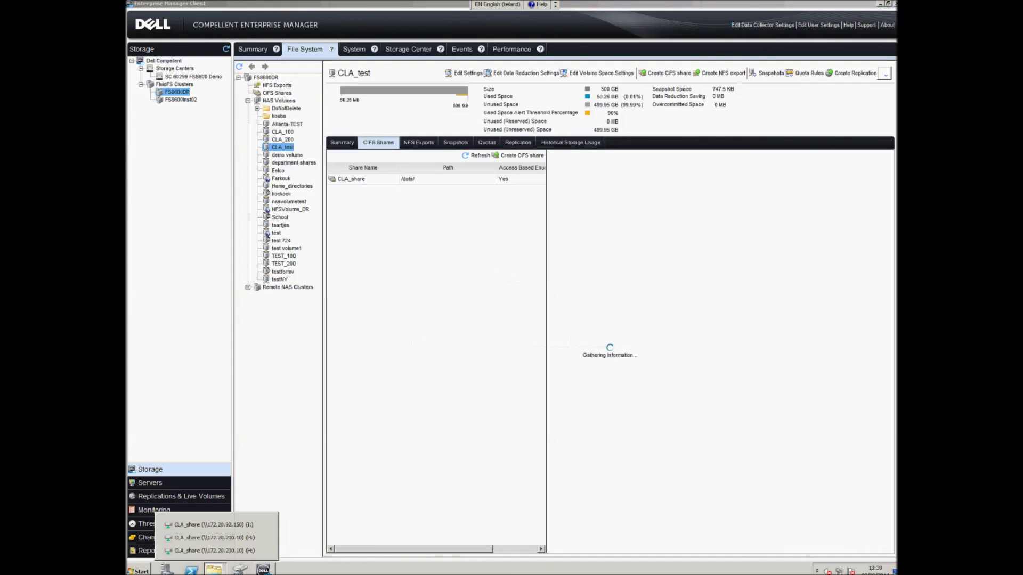
pyautogui.click(213, 525)
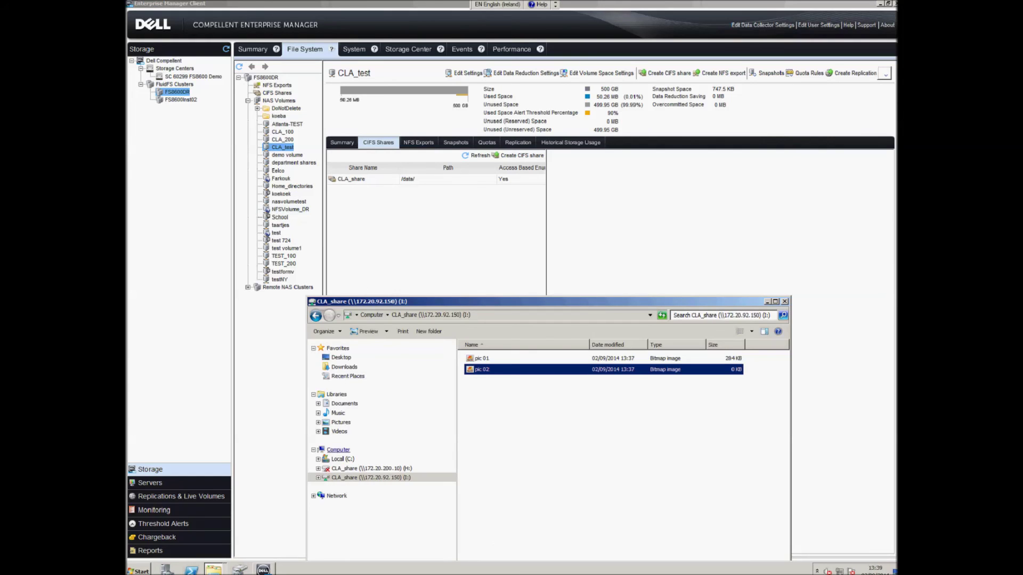
pyautogui.click(338, 450)
pyautogui.click(532, 490)
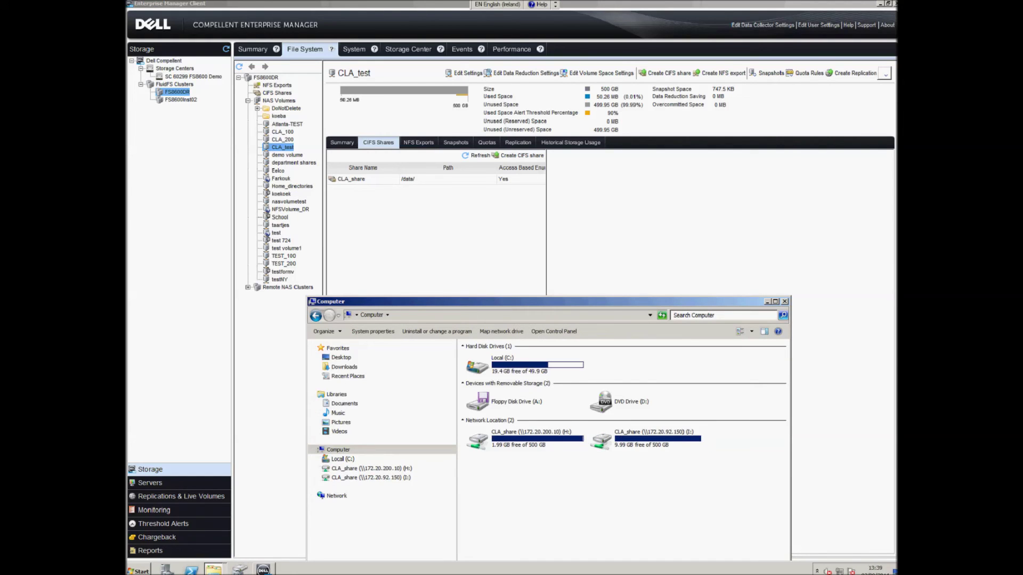
pyautogui.hotkey('alt', 'Tab')
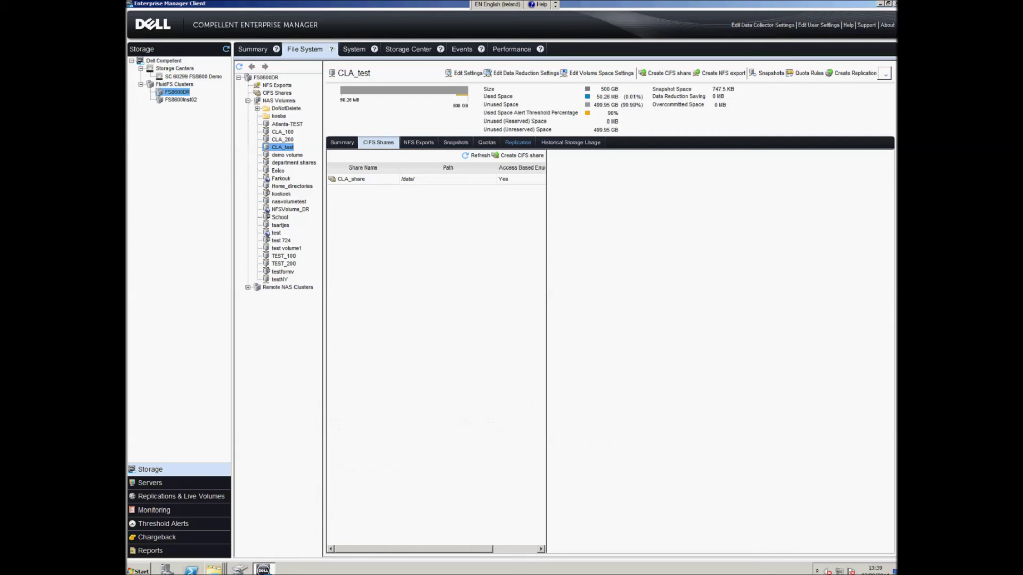
# Step: In Enterprise Manager, create a replication of CLA_test from FS8600DR to the remote volume CLA_test on FS8600Inst02
pyautogui.click(518, 142)
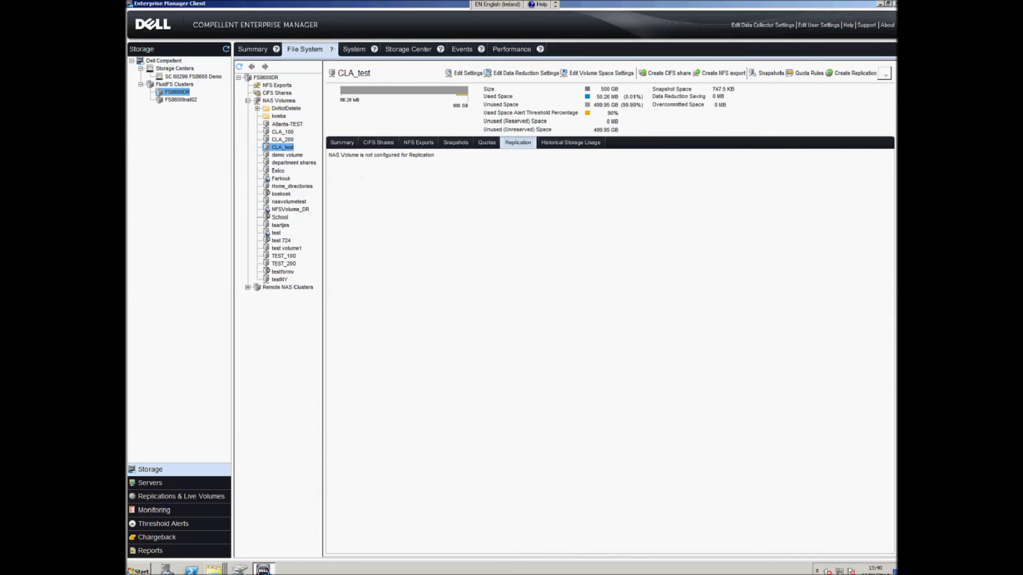
pyautogui.click(855, 72)
pyautogui.click(492, 171)
pyautogui.click(462, 191)
pyautogui.click(637, 403)
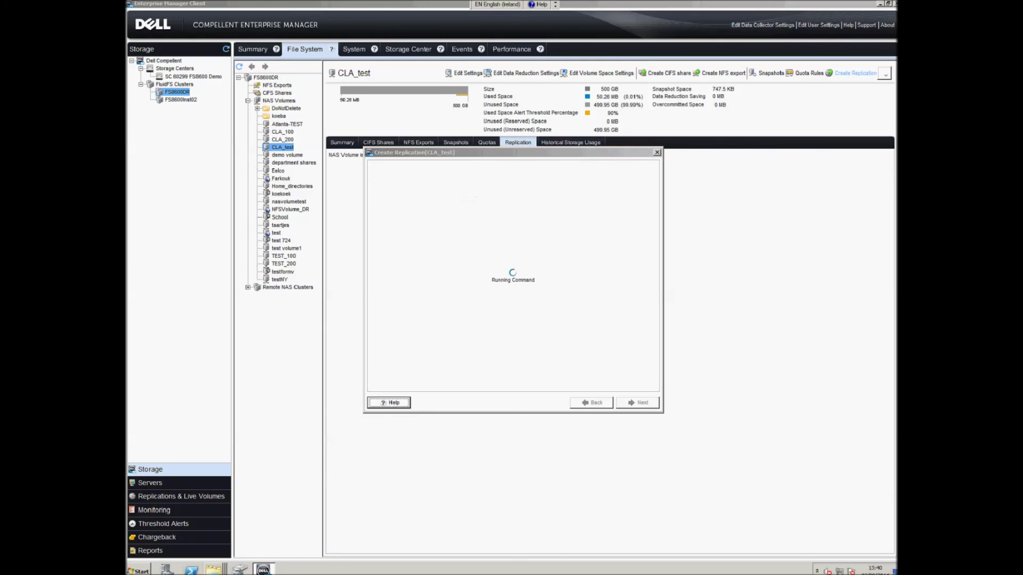
pyautogui.click(608, 347)
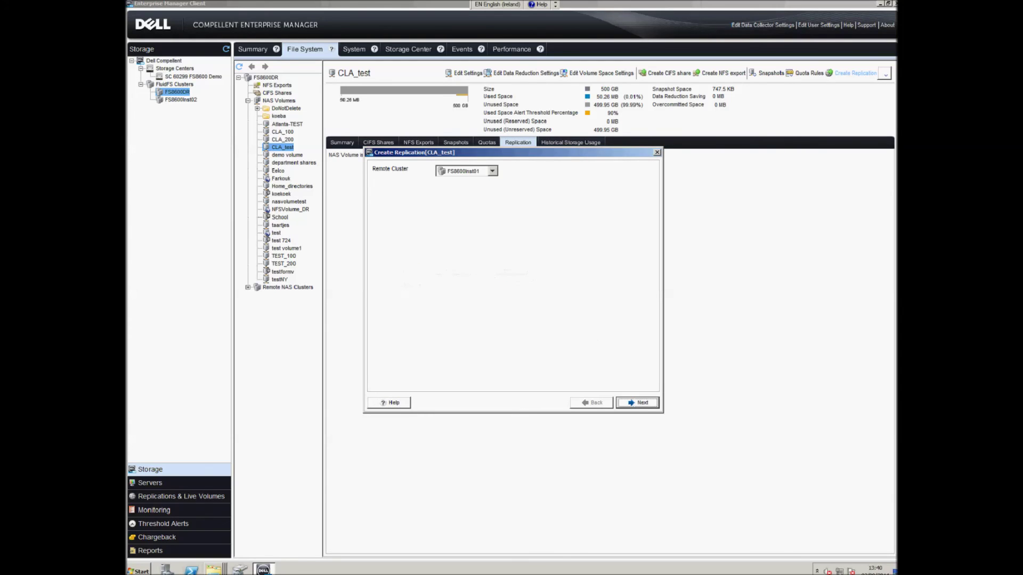
pyautogui.click(492, 171)
pyautogui.press('Down')
pyautogui.press('Return')
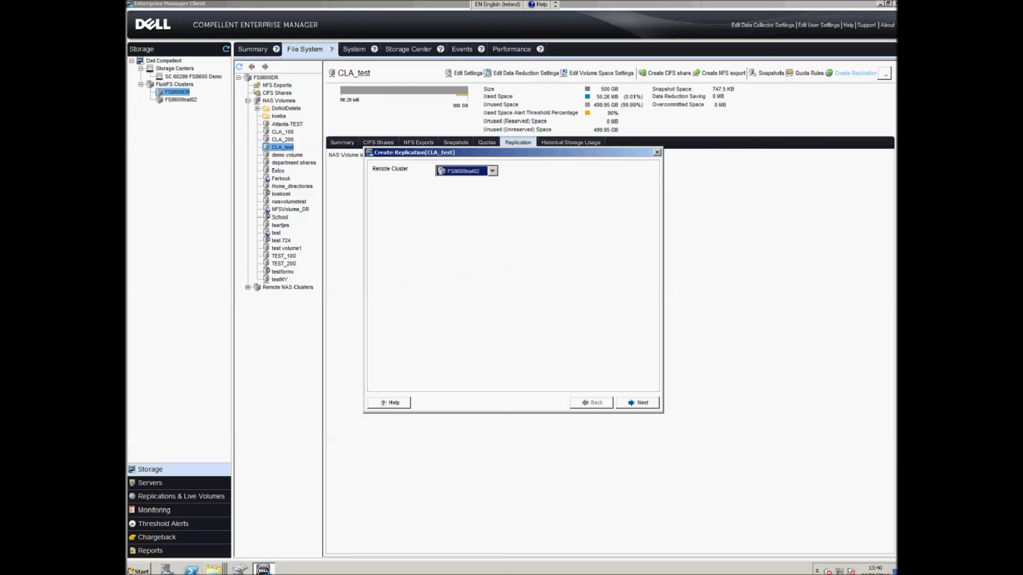
pyautogui.press('Return')
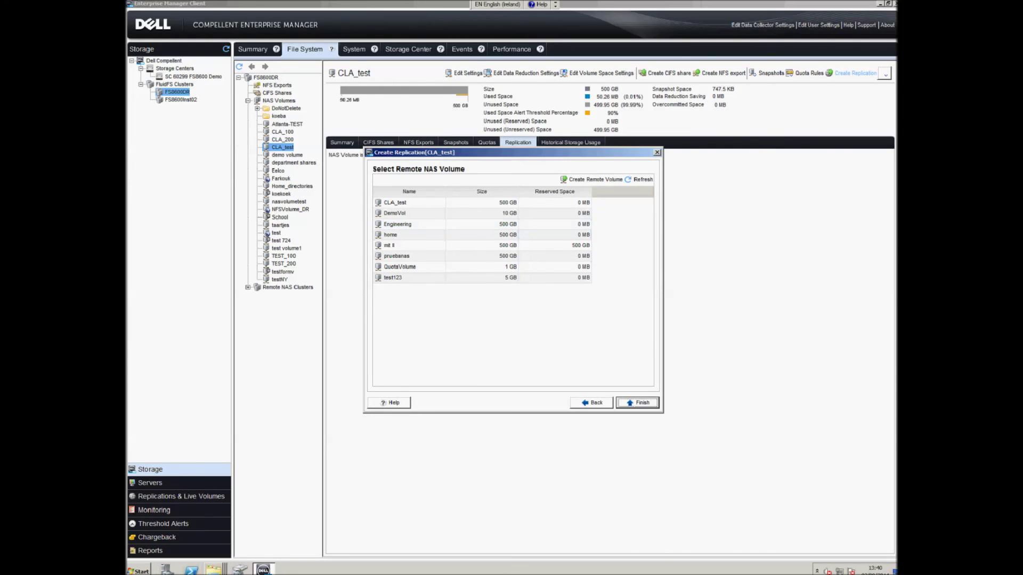
pyautogui.click(409, 202)
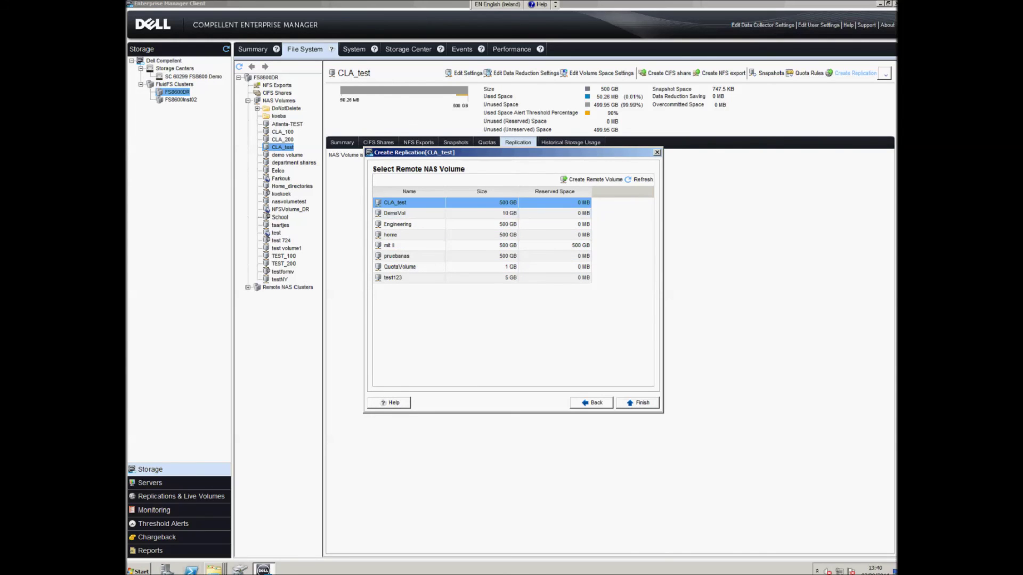
pyautogui.press('Return')
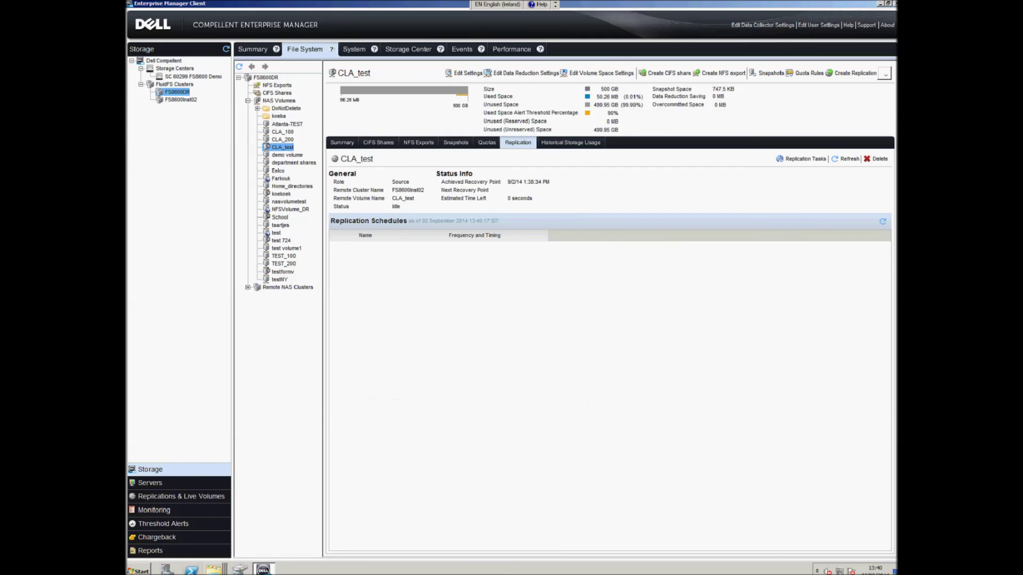
# Step: In Windows Explorer, open CLA_share on drive H: and preview the image pic 01
pyautogui.click(213, 569)
pyautogui.click(186, 525)
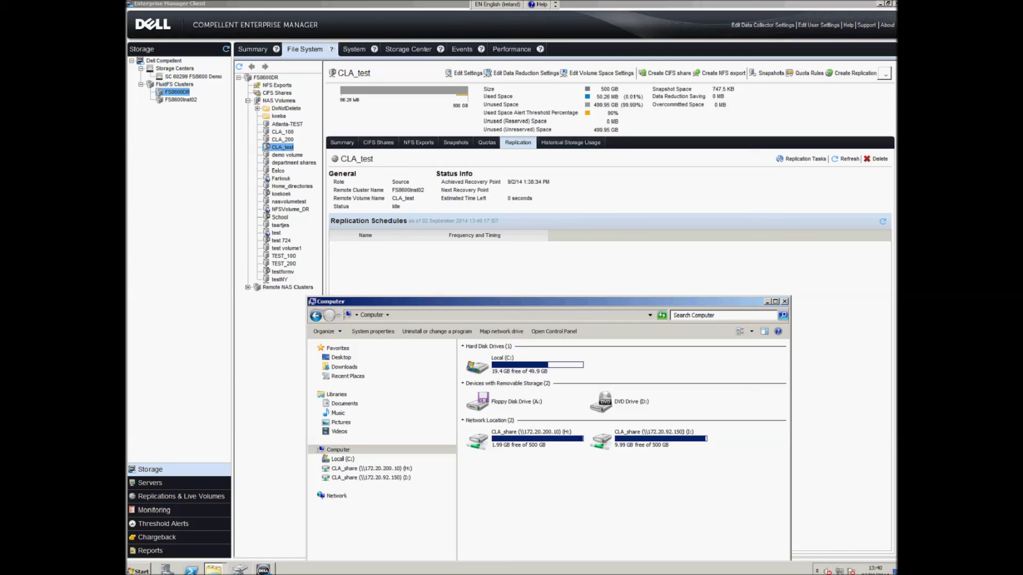
pyautogui.doubleClick(532, 434)
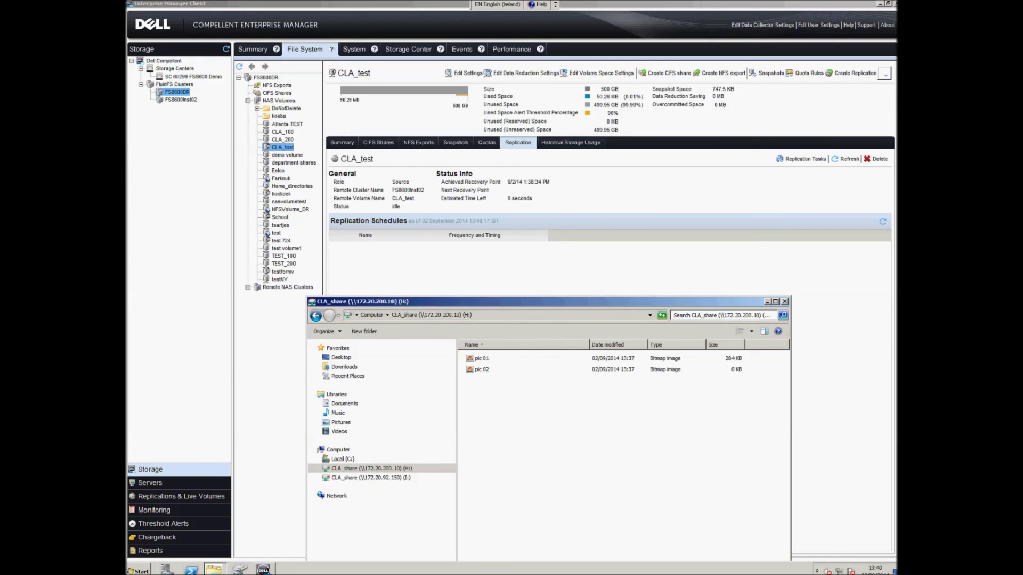
pyautogui.rightClick(482, 358)
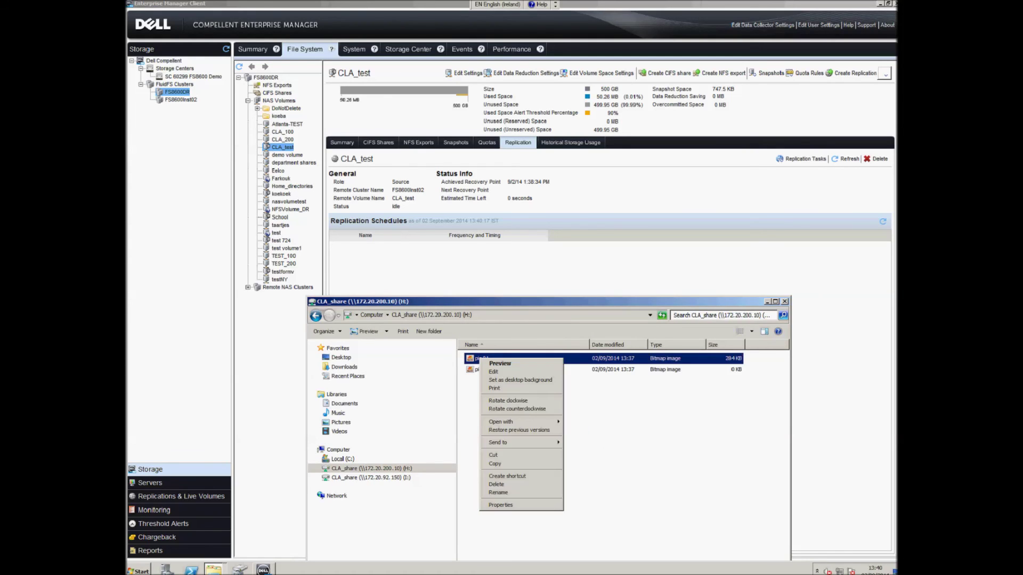
pyautogui.click(506, 363)
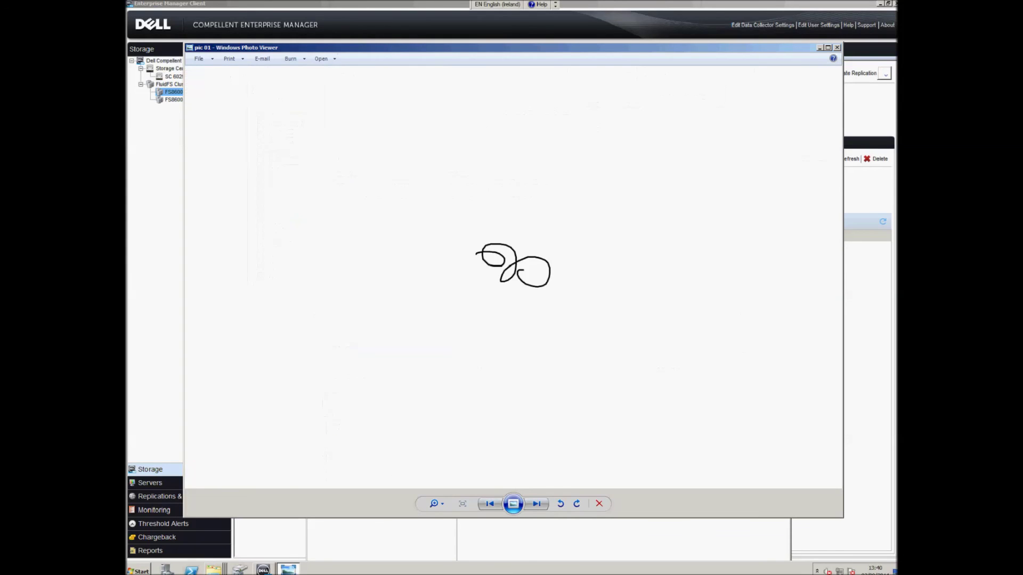
pyautogui.click(837, 47)
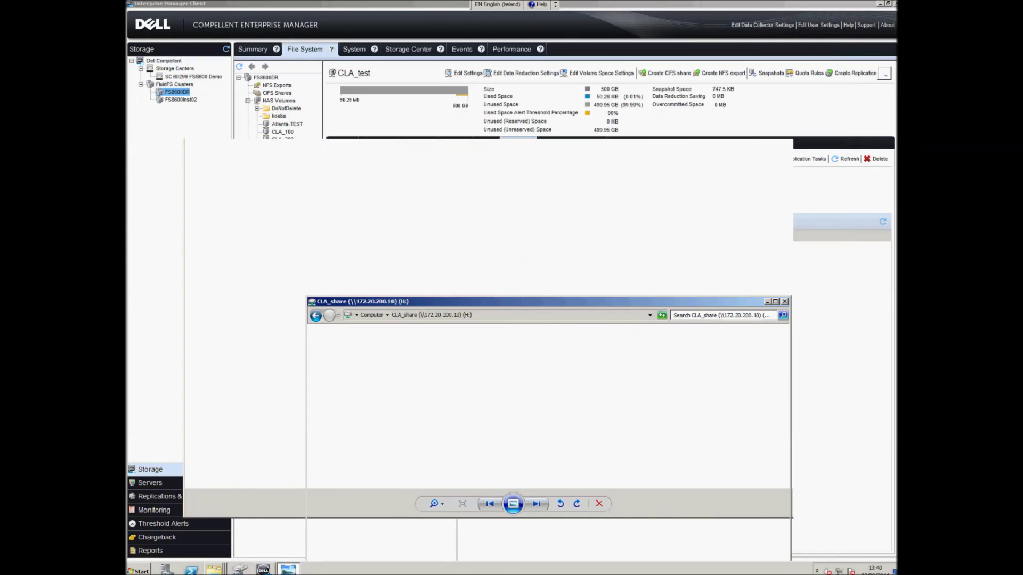
pyautogui.rightClick(483, 369)
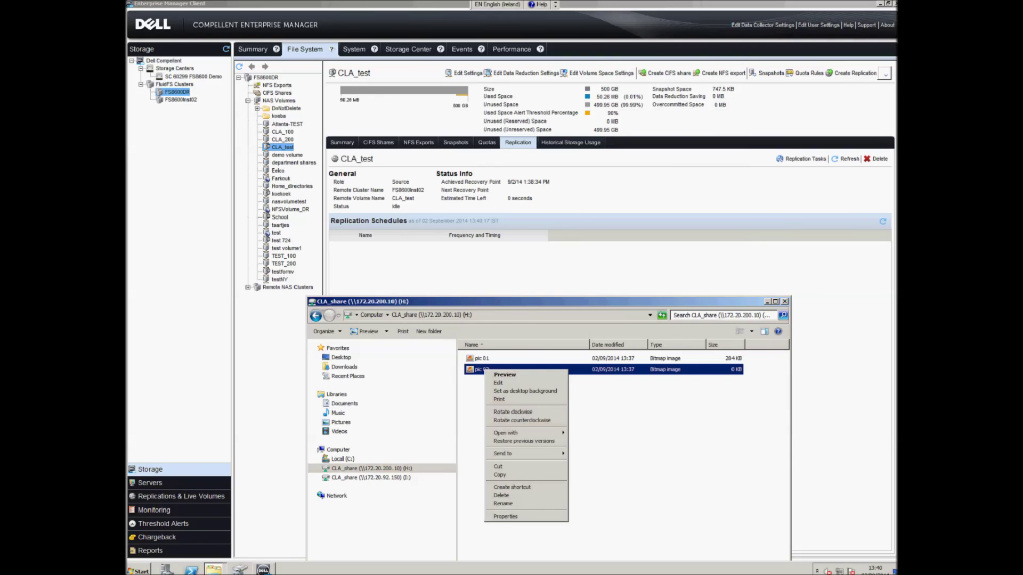
pyautogui.click(586, 405)
# Step: Examine the files in CLA_share on drive I:, and return to Enterprise Manager
pyautogui.click(372, 315)
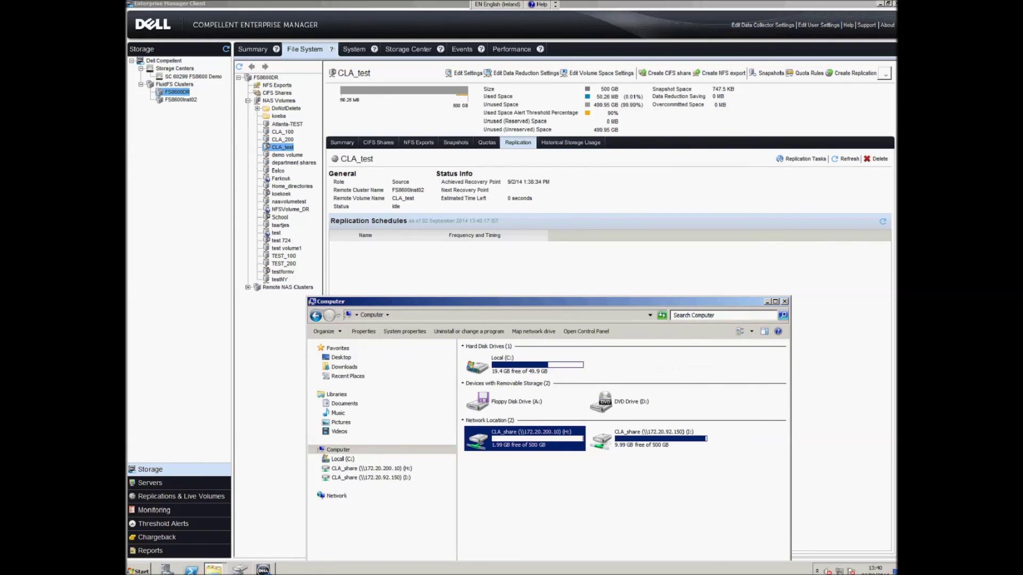
pyautogui.doubleClick(648, 439)
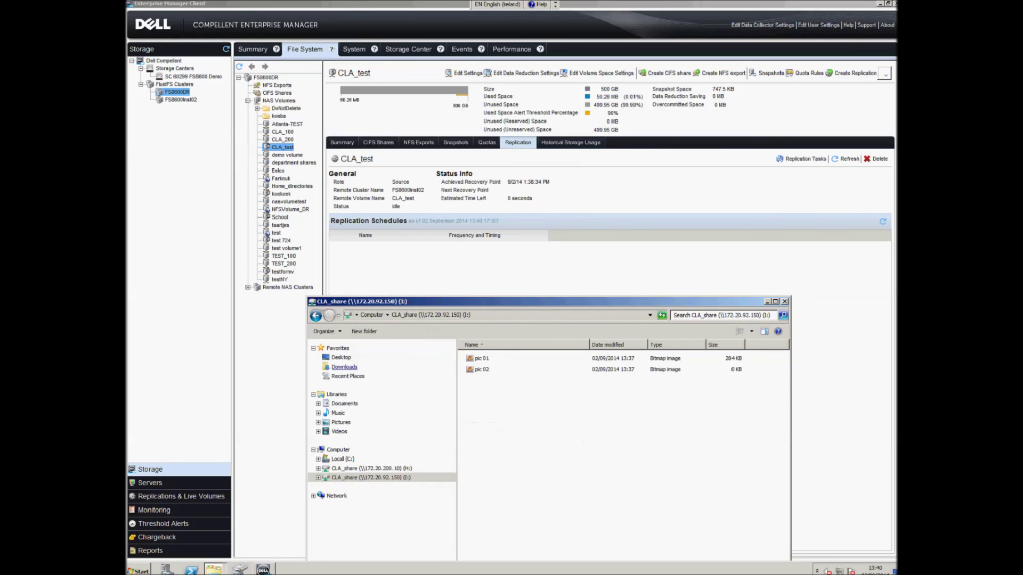
pyautogui.click(371, 314)
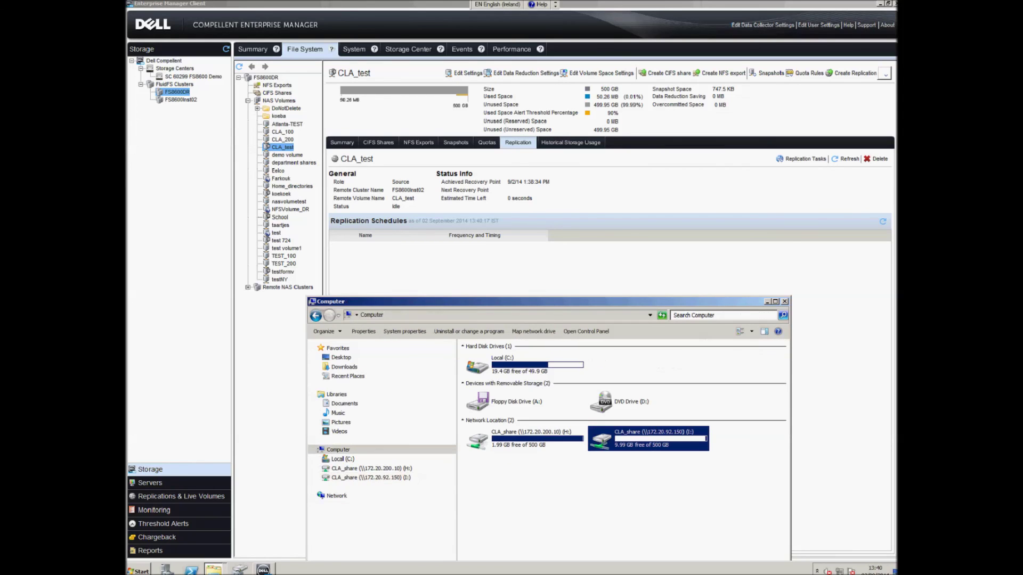
pyautogui.hotkey('alt', 'Tab')
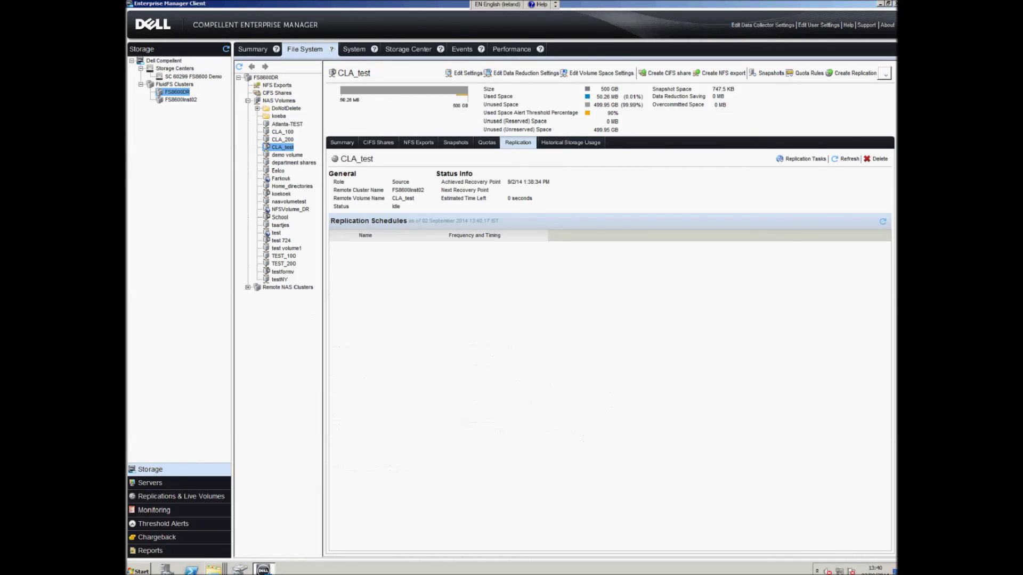
# Step: Delete the CIFS share CLA_share from the CLA_test volume on FS8600Inst02
pyautogui.click(180, 100)
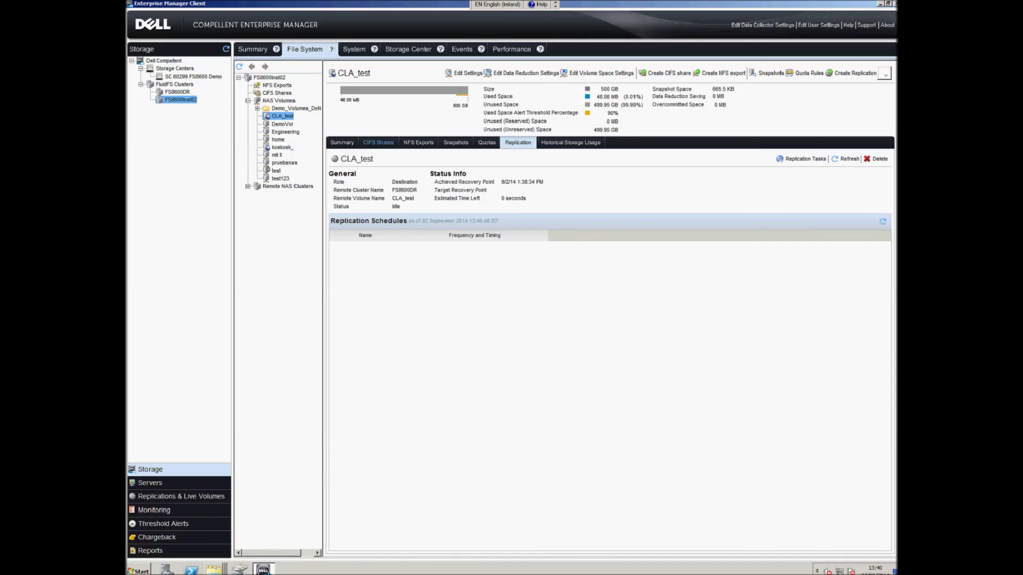
pyautogui.click(379, 142)
pyautogui.click(363, 179)
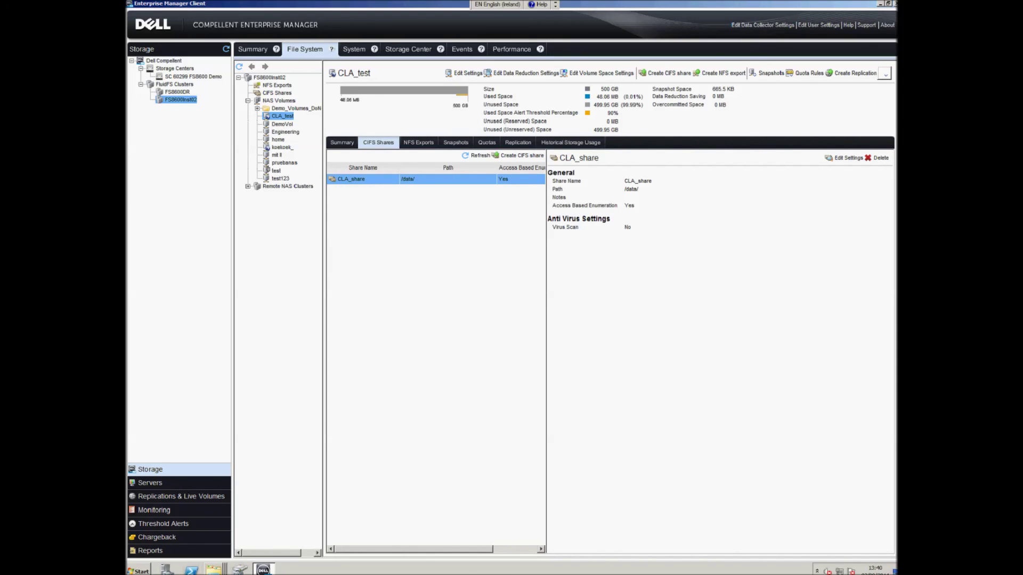
pyautogui.rightClick(377, 180)
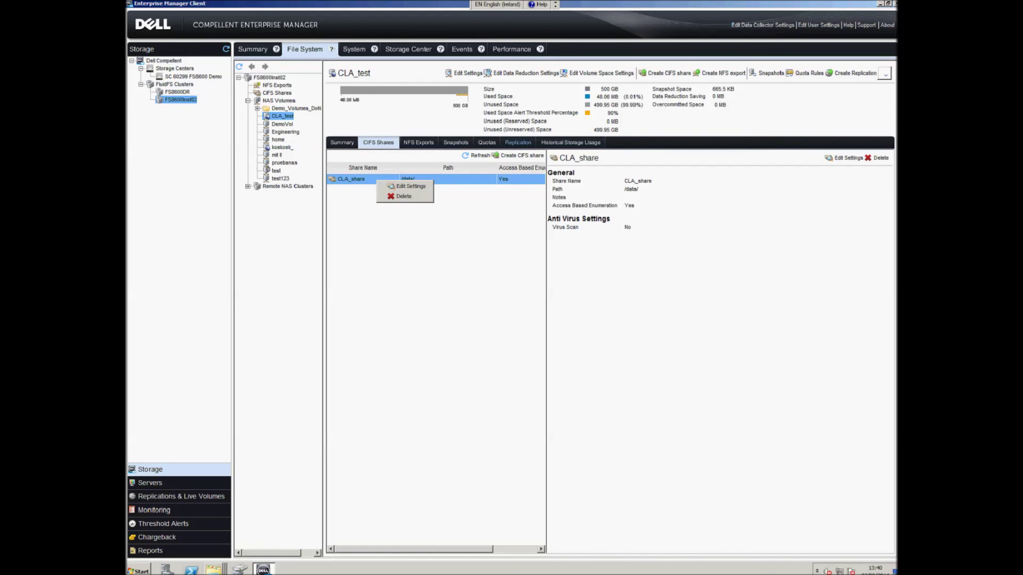
pyautogui.click(518, 142)
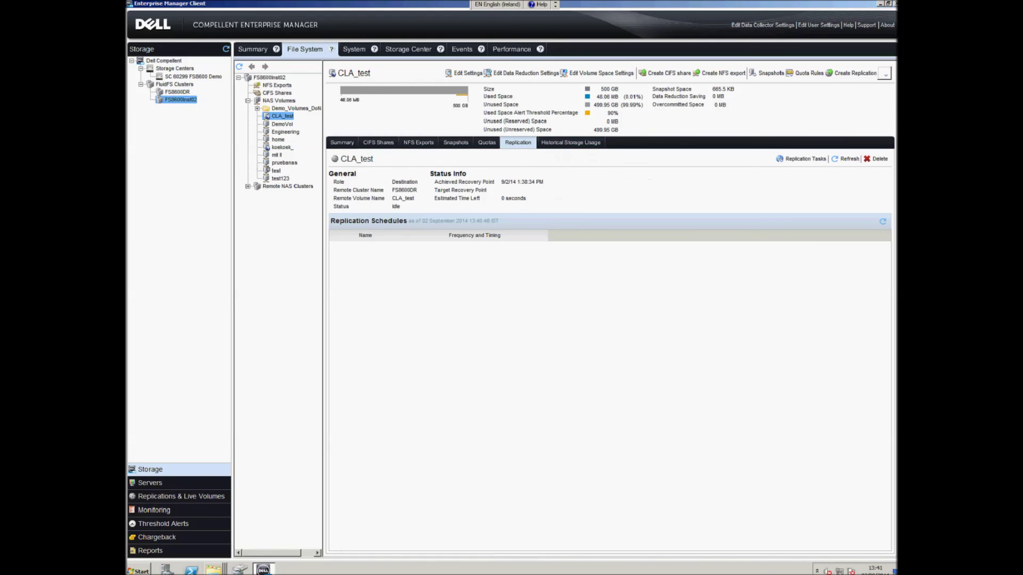
pyautogui.click(379, 142)
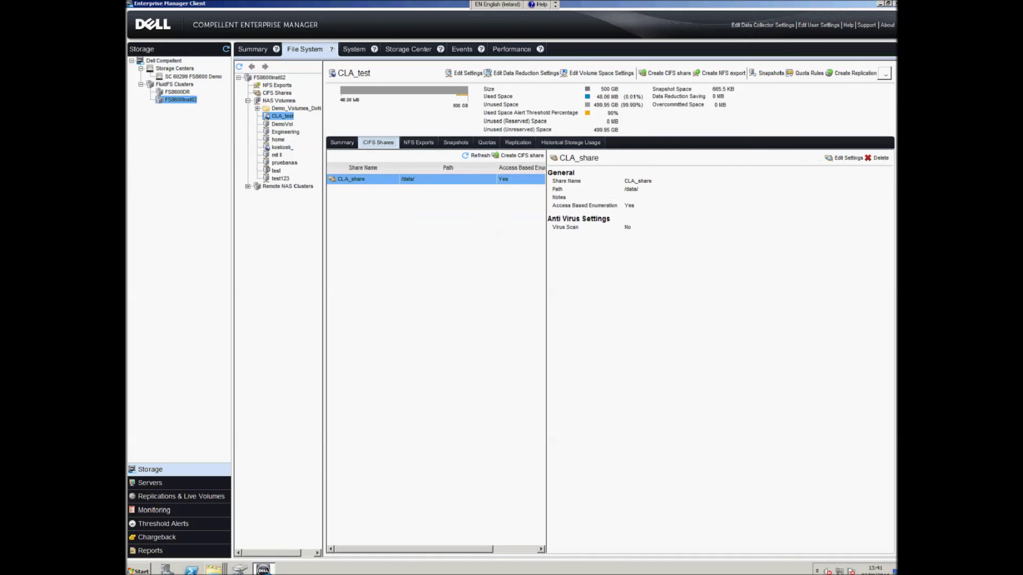
pyautogui.rightClick(371, 179)
pyautogui.click(397, 196)
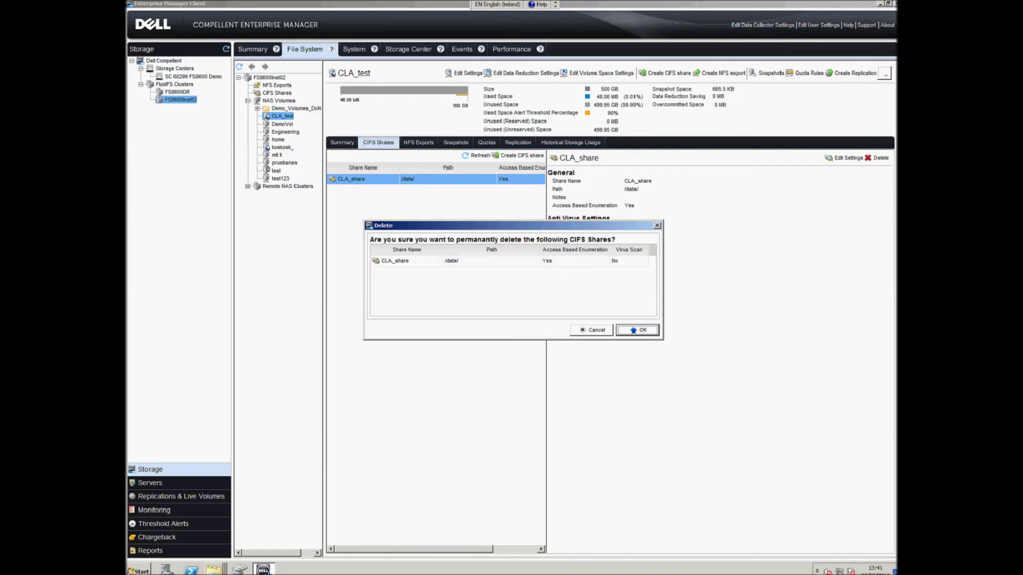
pyautogui.press('Return')
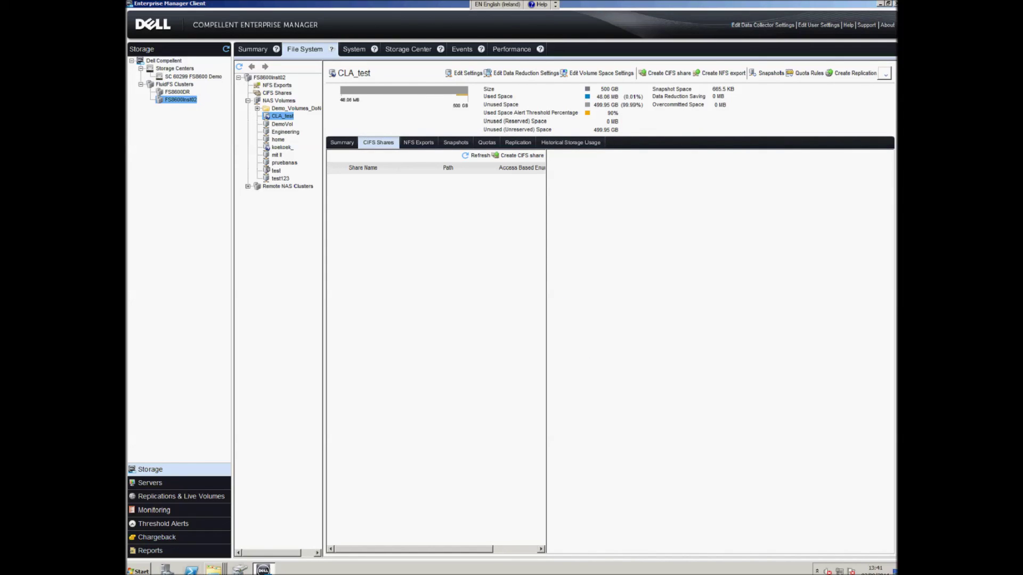
# Step: Switch to Windows Explorer and try to open CLA_share on drive I:
pyautogui.click(214, 569)
pyautogui.click(184, 525)
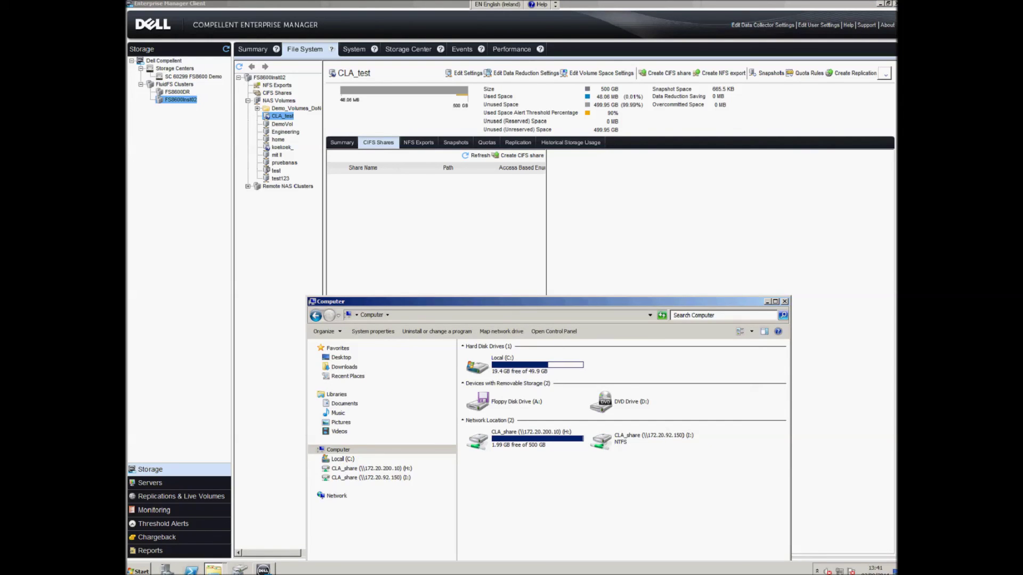
pyautogui.doubleClick(648, 439)
pyautogui.click(579, 293)
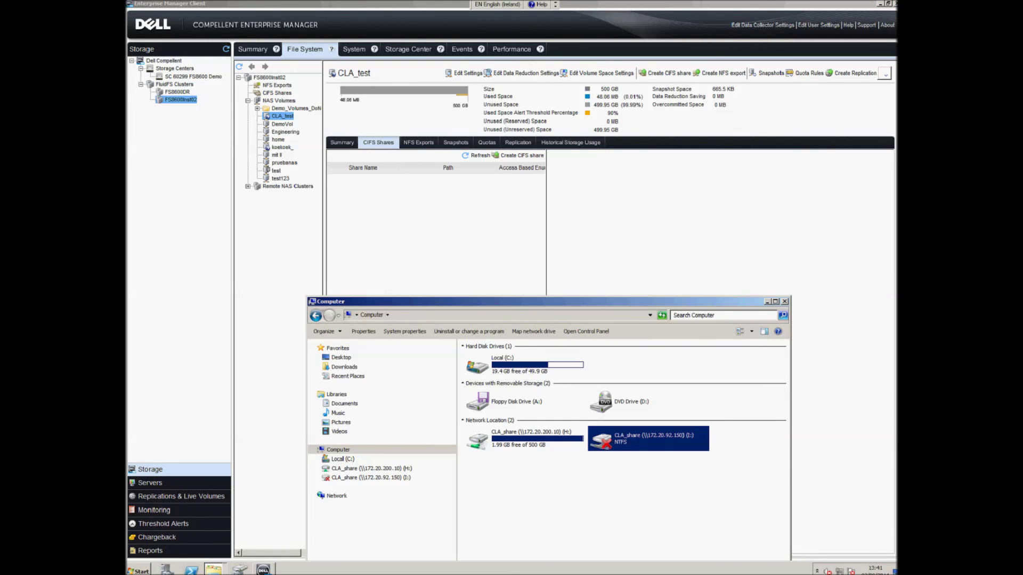